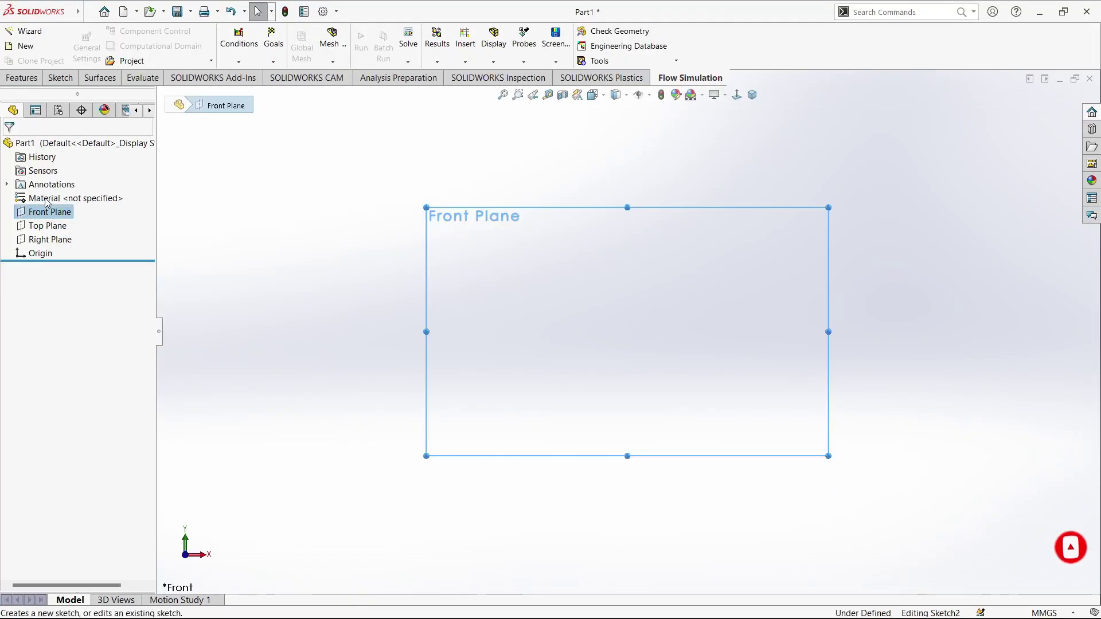
Start a sketch on the Front Plane and draw a vertical centerline about 71 mm long upward from the origin.
click(18, 38)
click(119, 32)
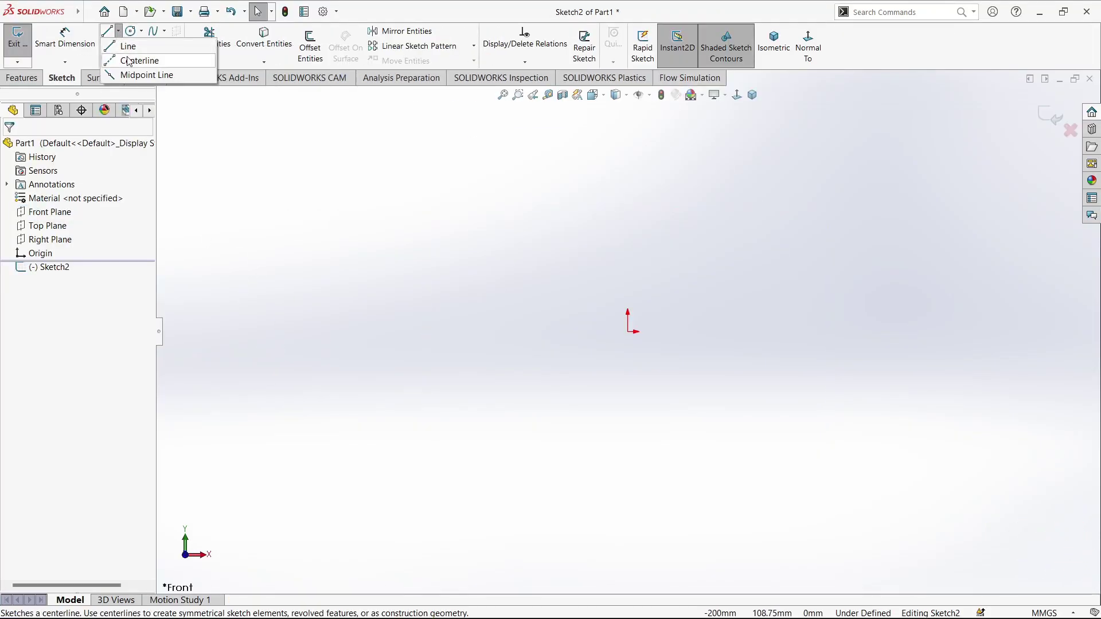
click(126, 42)
click(627, 218)
key(Escape)
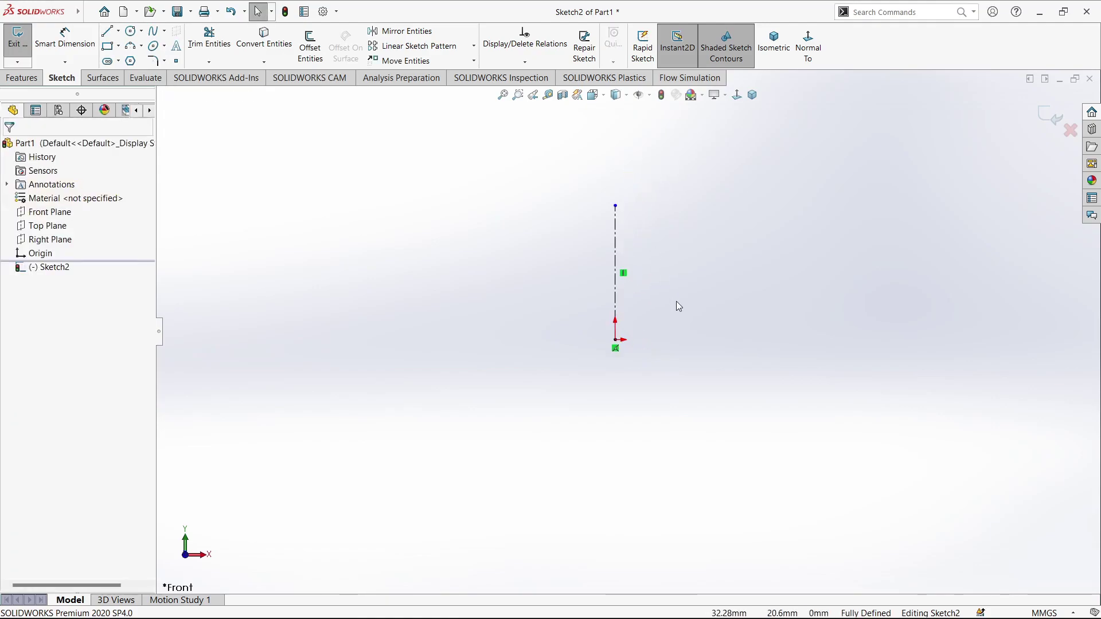
scroll(689, 290, down, 3)
click(108, 32)
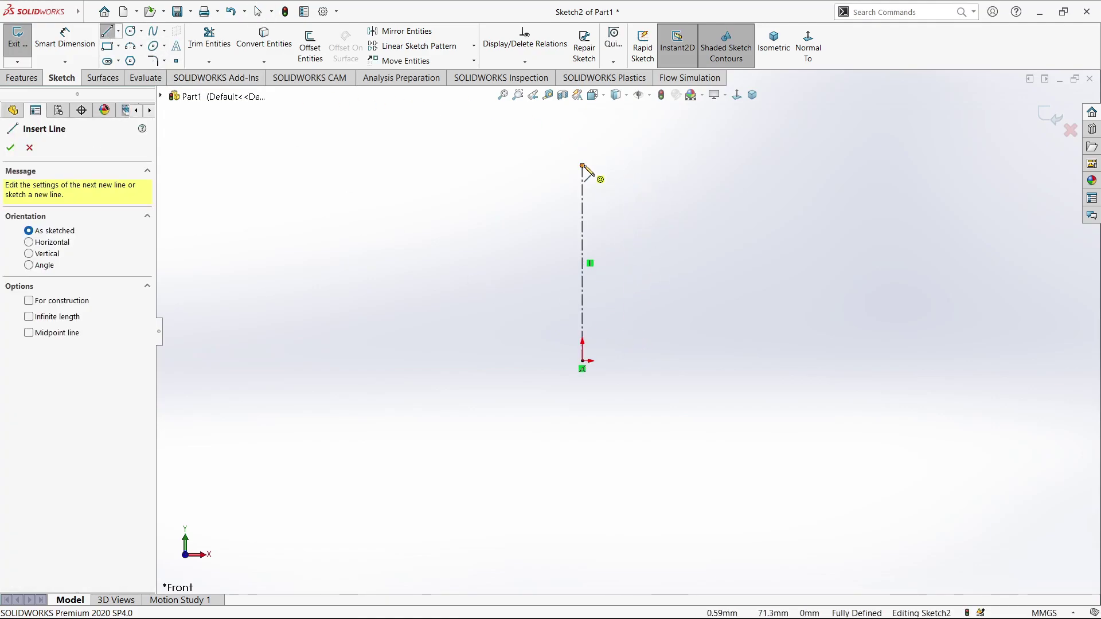
click(583, 166)
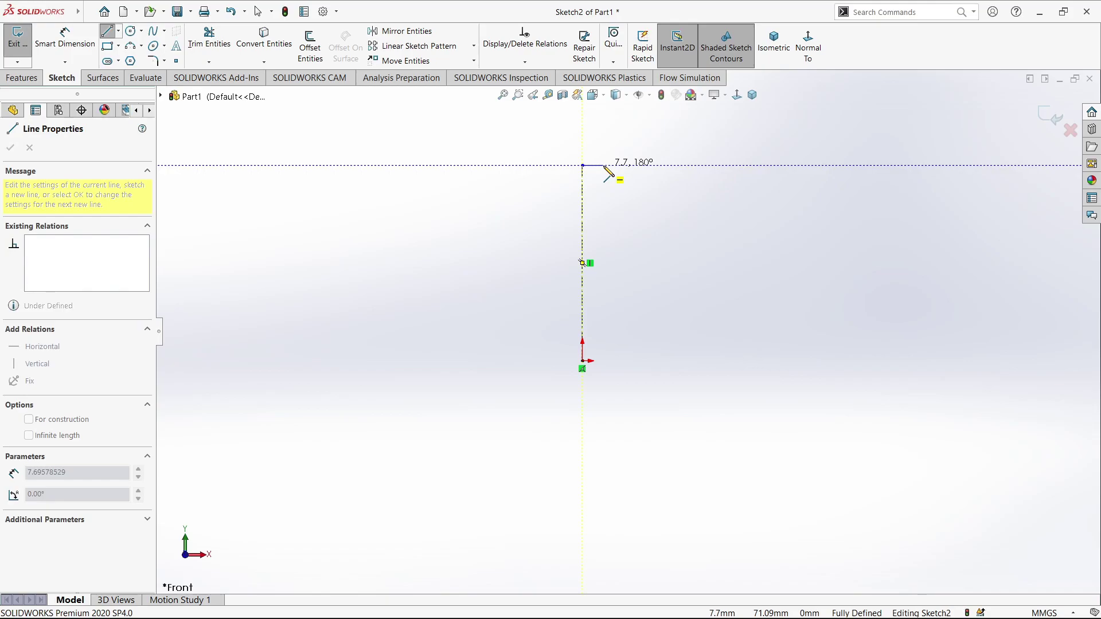
key(Escape)
Sketch the outer side of a stepped profile right of the centerline, with a notch, a small step and a horizontal ledge about 19 mm long.
click(108, 31)
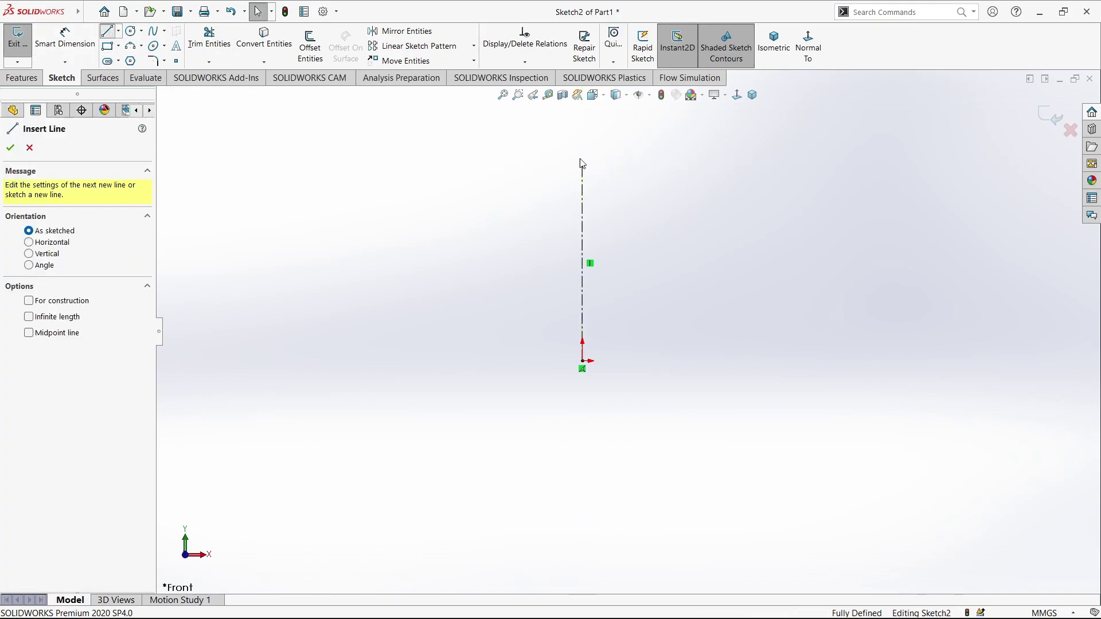
click(635, 167)
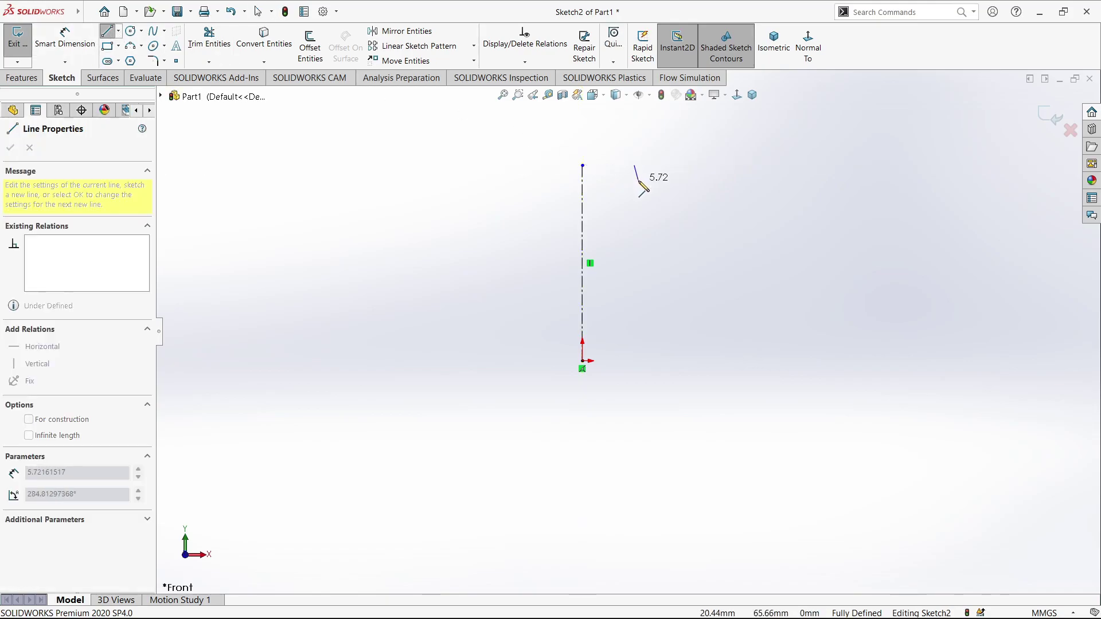
click(618, 205)
click(635, 205)
click(635, 215)
click(688, 215)
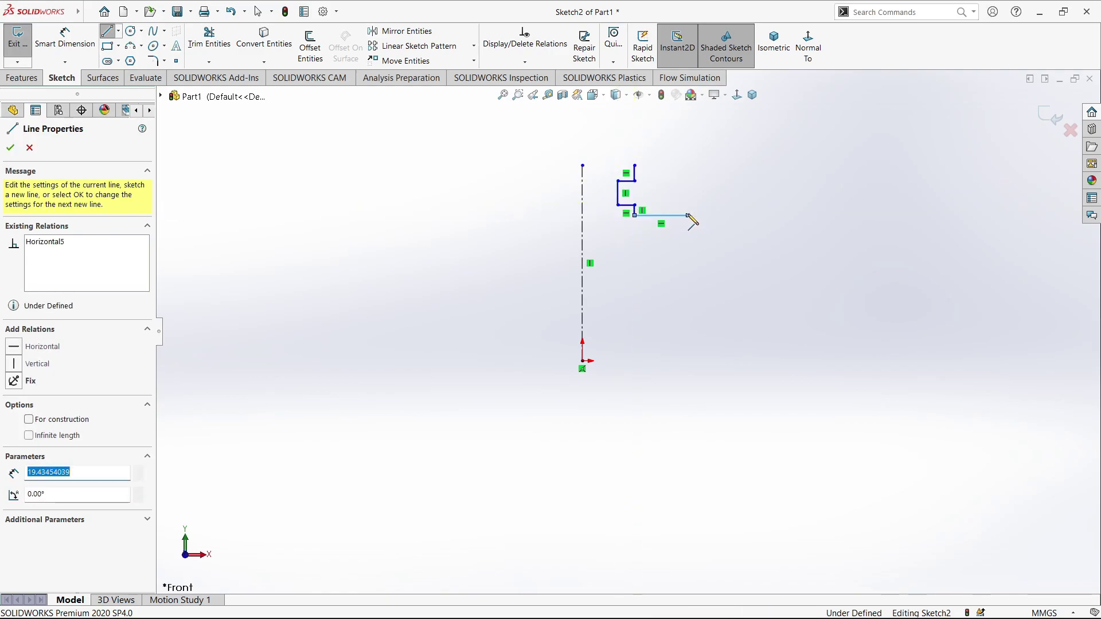
Close the profile with a narrow downward leg about 4 mm wide, a lower edge about 29 mm long, an inner wall and a top edge about 13 mm long.
click(688, 264)
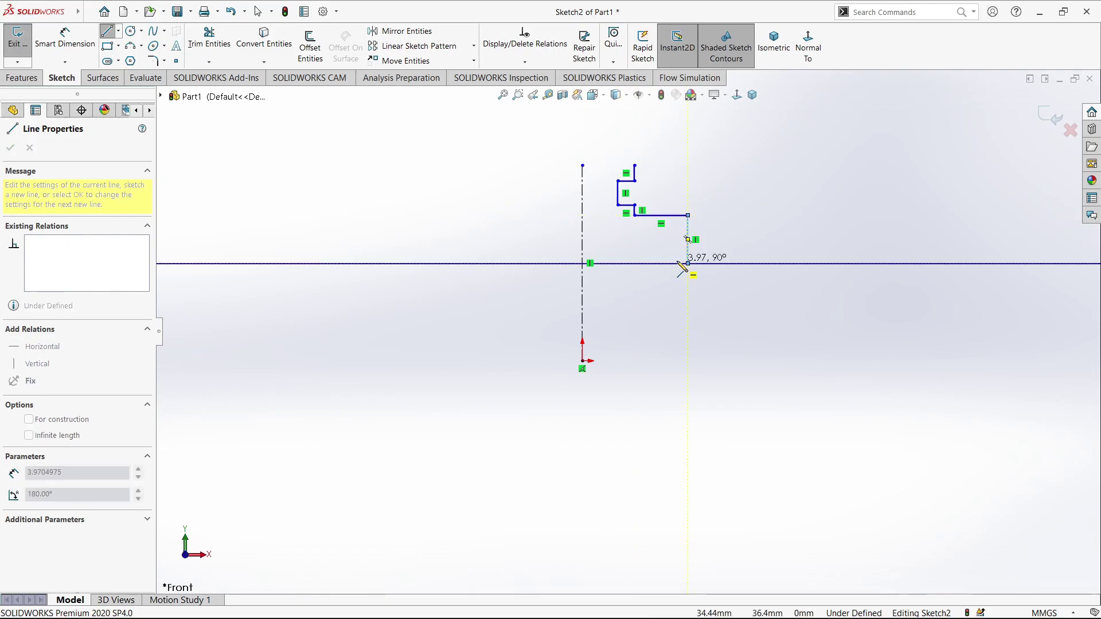
click(677, 264)
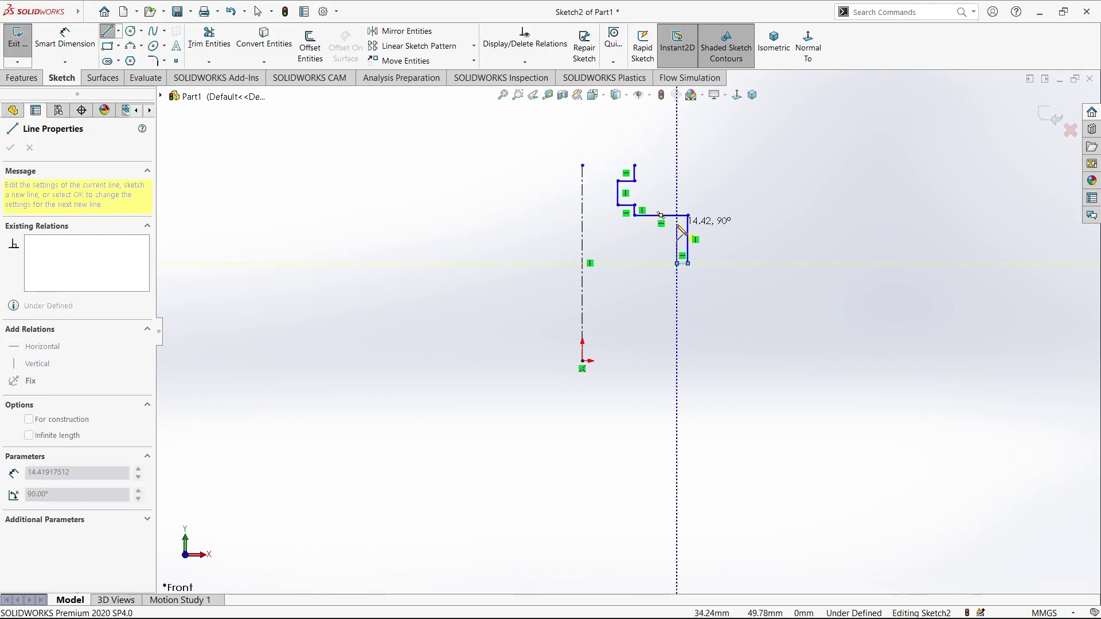
click(677, 222)
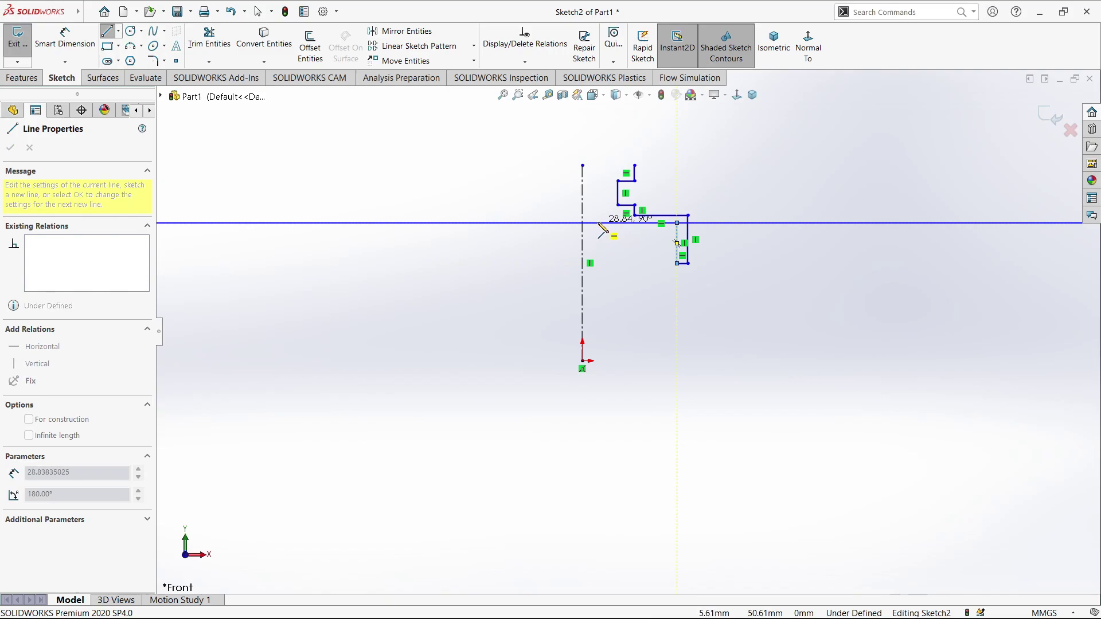
click(598, 222)
click(598, 165)
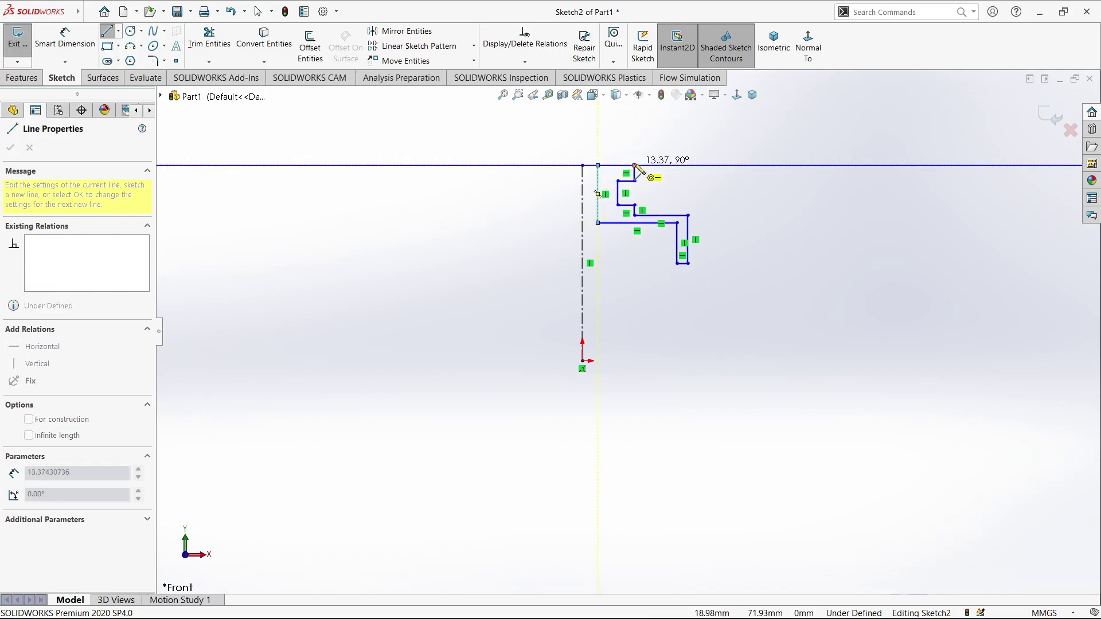
click(634, 165)
key(Escape)
key(f)
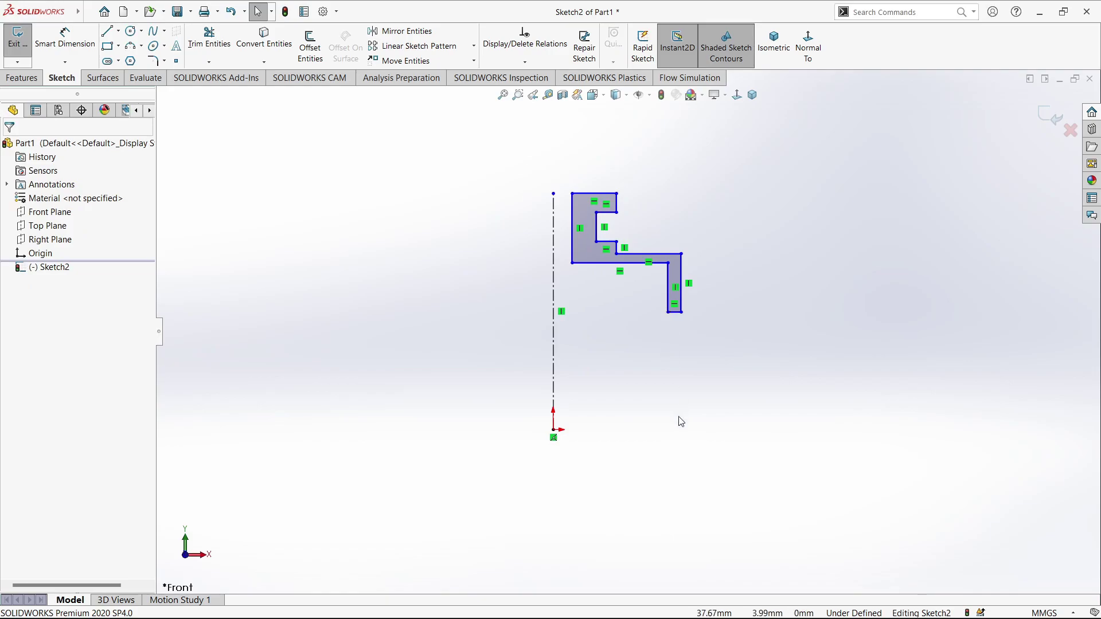
Draw a horizontal centerline from the origin out to the profile's leg.
click(681, 299)
key(Escape)
click(118, 31)
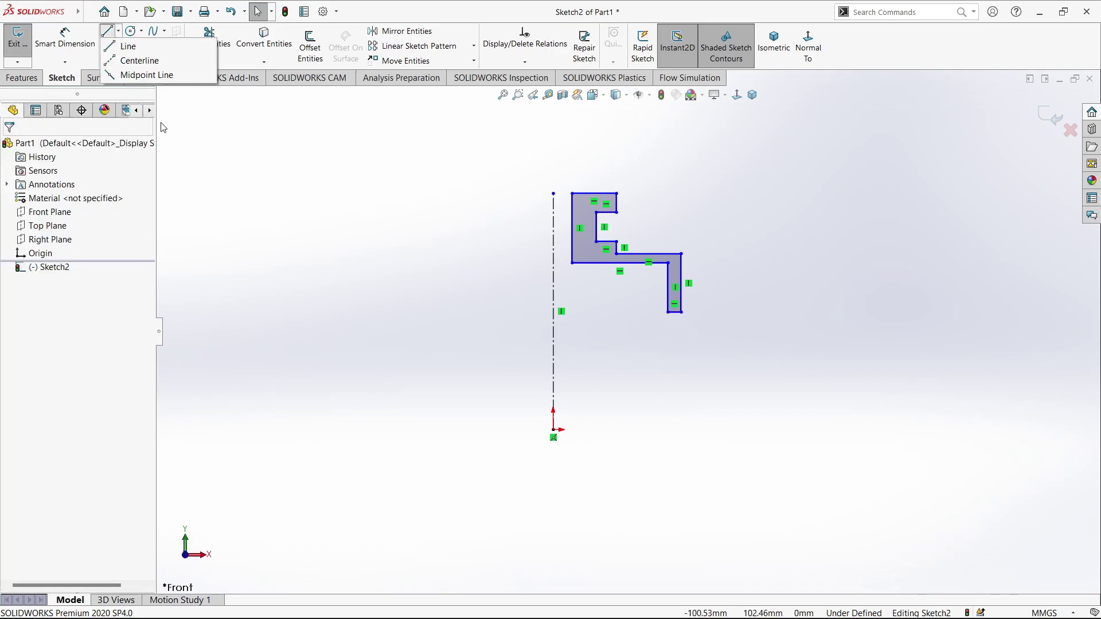
click(138, 59)
click(554, 429)
click(667, 313)
key(Escape)
Reshape the profile so the bottom edge of its leg lies level with the origin on the horizontal centerline.
click(644, 336)
key(Escape)
drag(669, 313, 679, 381)
click(646, 394)
click(675, 346)
drag(688, 329, 630, 343)
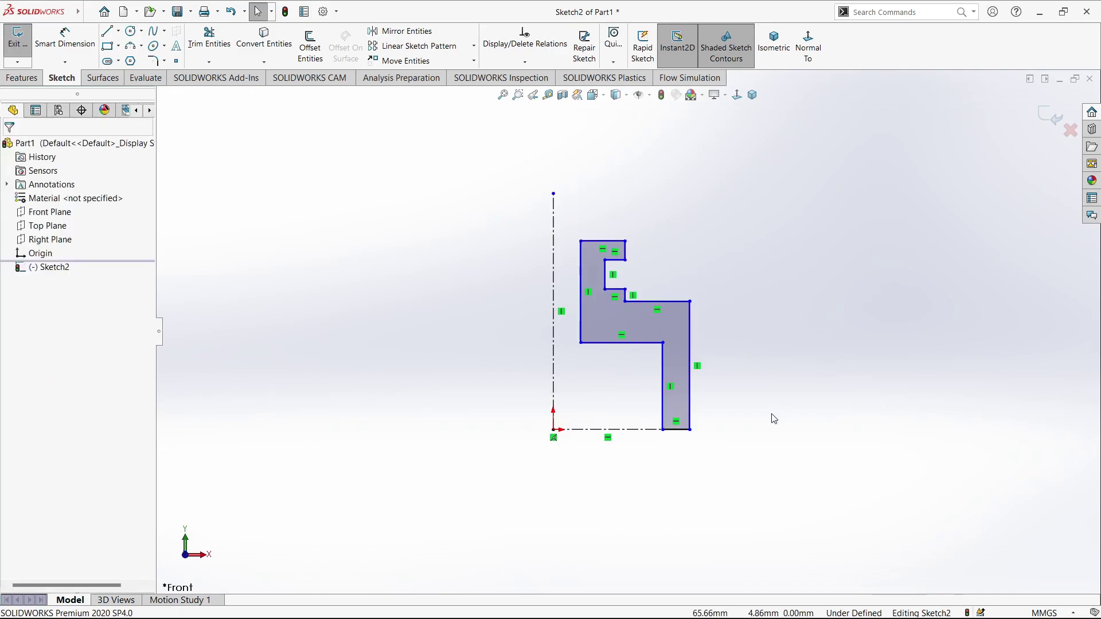
Dimension the leg's outer edge 28 mm from the vertical centerline.
right_drag(777, 513, 774, 458)
click(689, 420)
click(554, 394)
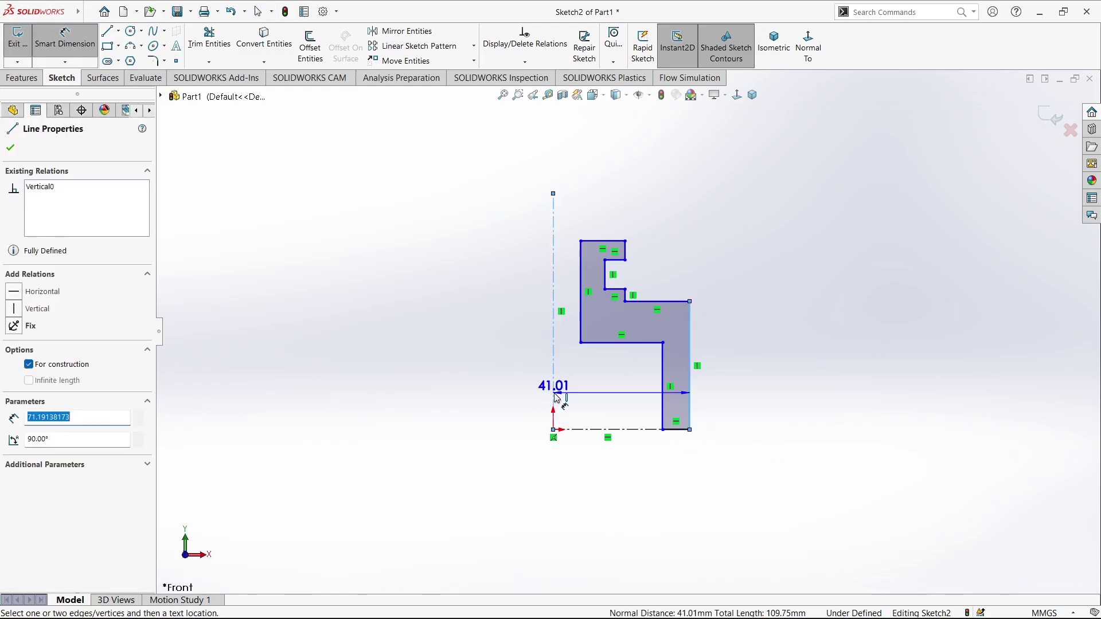
click(602, 548)
text(28)
key(Return)
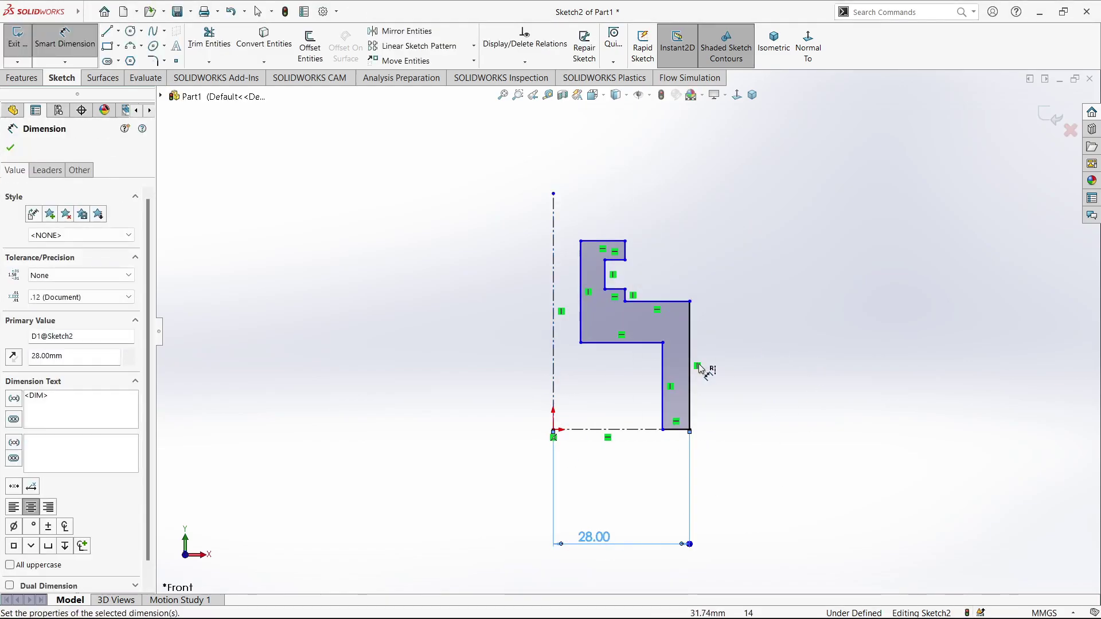
Dimension the leg's inner edge 25 mm from the vertical centerline.
click(663, 408)
click(554, 406)
click(609, 496)
text(2)
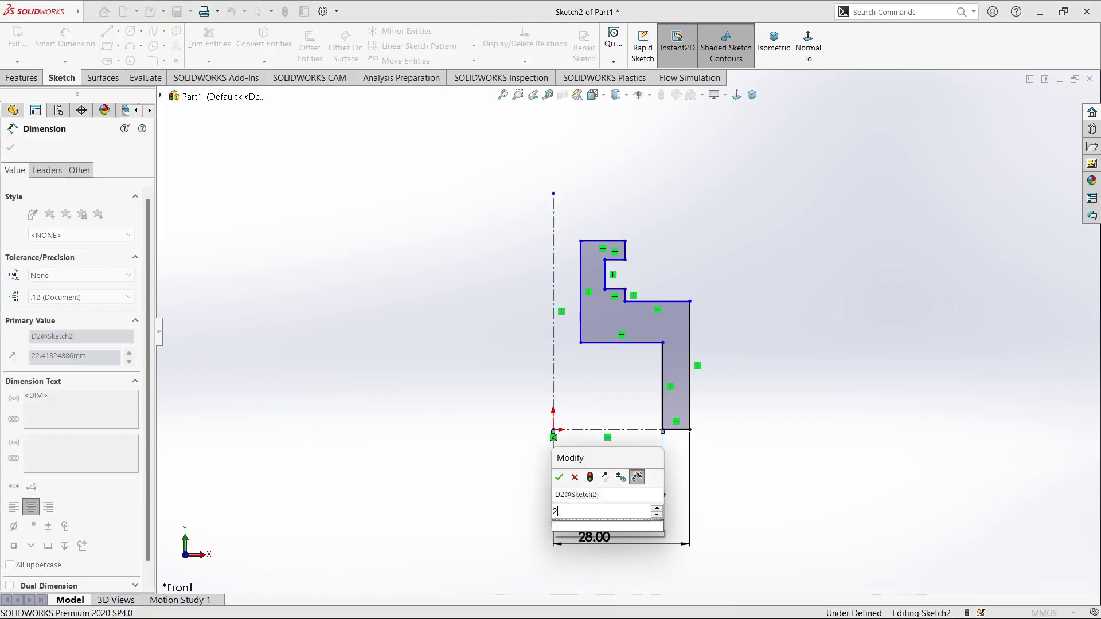
text(5)
key(Return)
Dimension the thickness of the horizontal ledge above the leg as 2 mm.
click(670, 344)
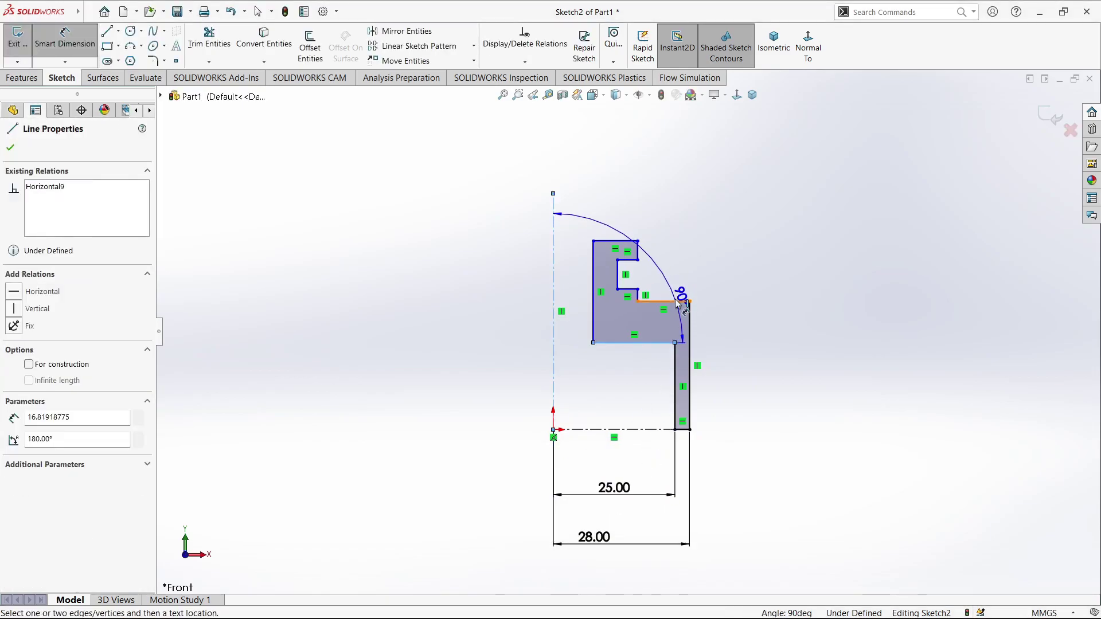
click(680, 302)
click(771, 332)
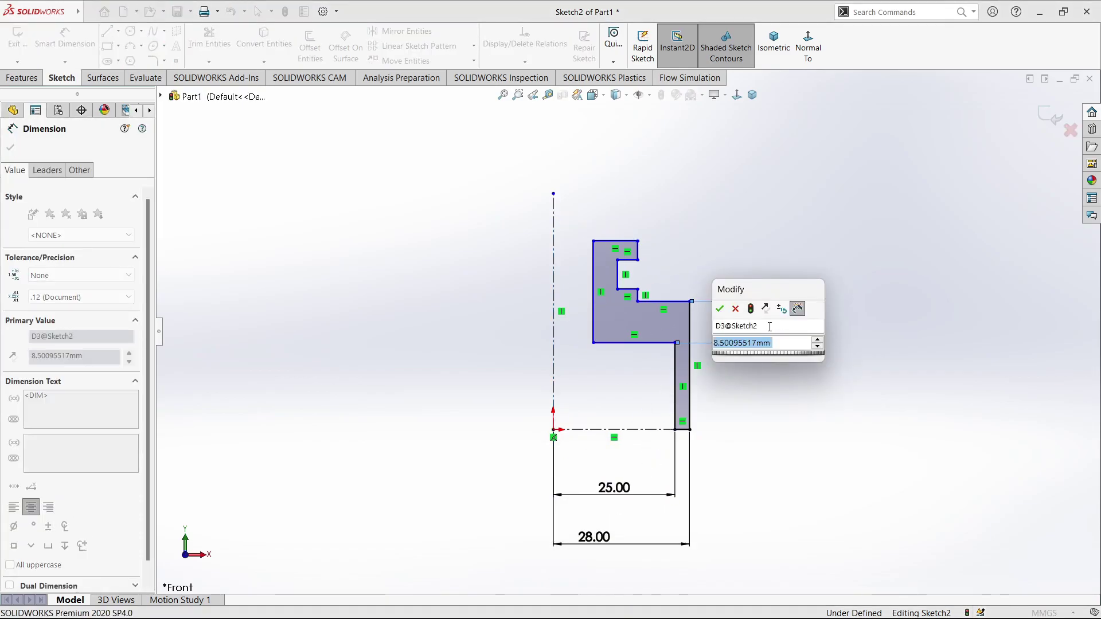
text(2)
key(Return)
scroll(702, 342, down, 2)
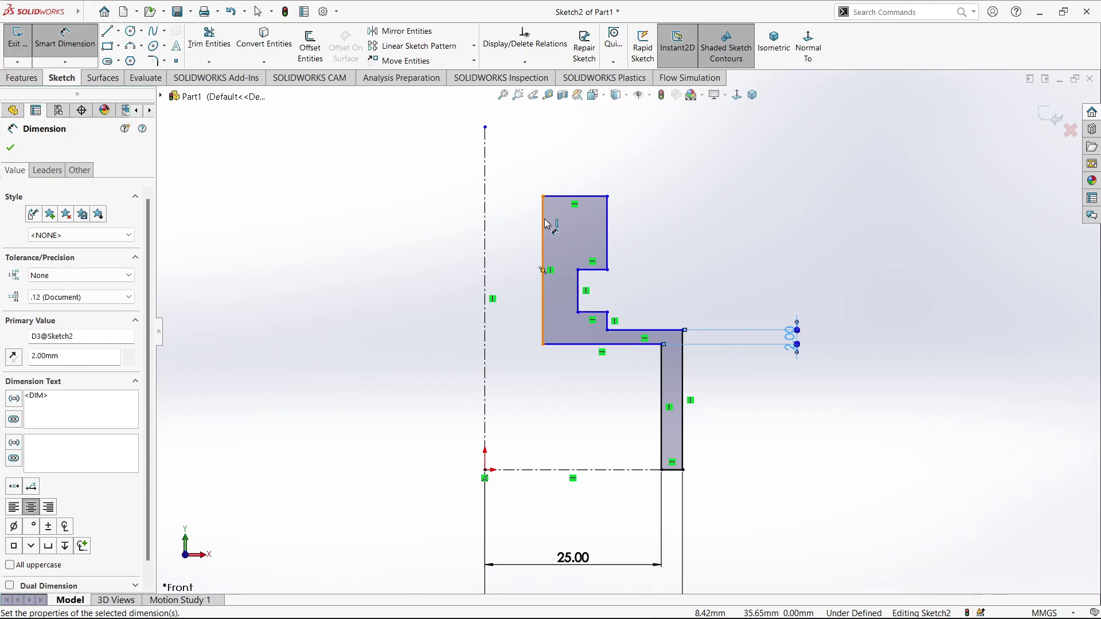
Dimension the groove's vertical wall across the vertical centerline as a 9 mm diameter.
click(579, 294)
click(485, 298)
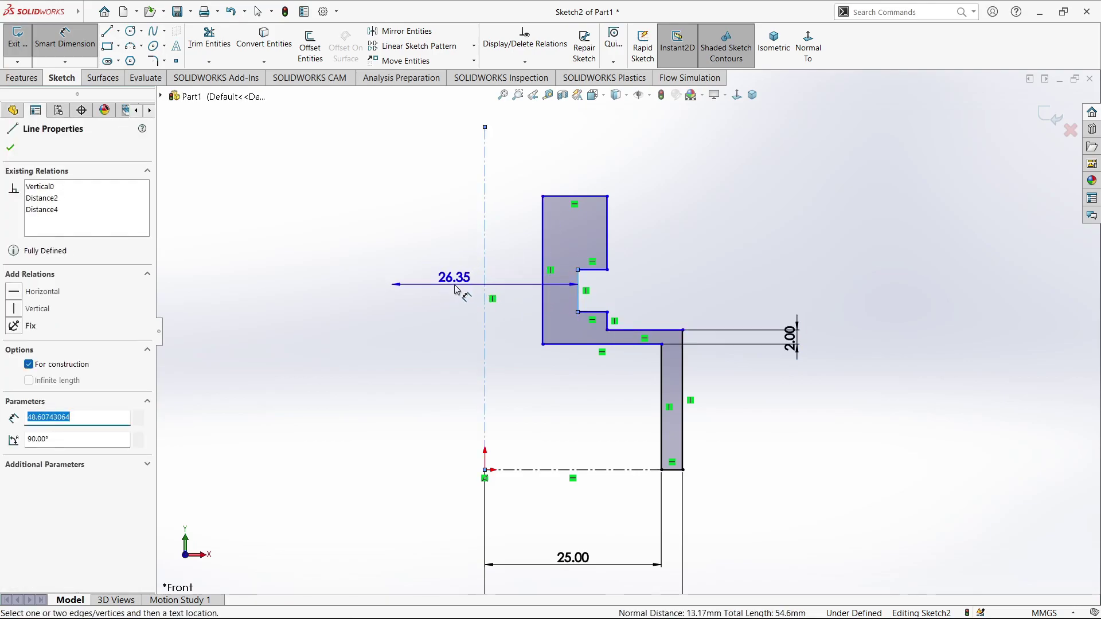
click(455, 290)
text(9)
key(Return)
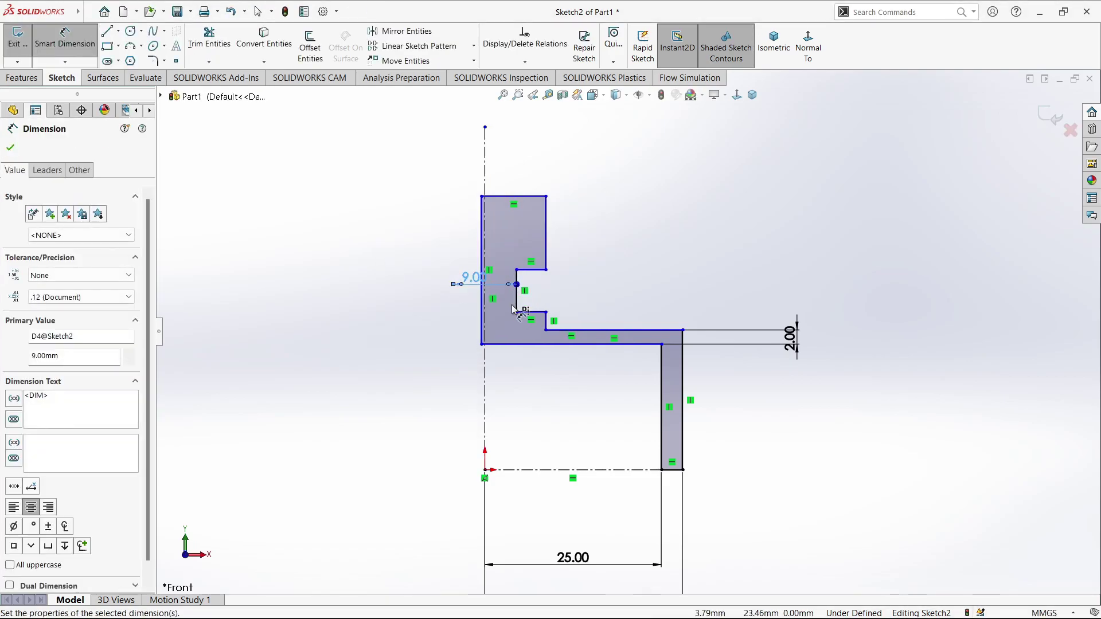
Move the profile's innermost vertical edge clear of the vertical centerline, onto the same side as the leg.
click(481, 230)
key(Escape)
key(Escape)
drag(484, 318, 503, 323)
scroll(516, 368, up, 2)
scroll(566, 557, down, 1)
Set the leg's inner edge distance from the vertical centerline to 25/2 mm.
click(595, 471)
drag(609, 468, 551, 466)
text(25/2)
key(Return)
Set the leg's outer edge distance from the vertical centerline to 28/2 mm.
double_click(568, 528)
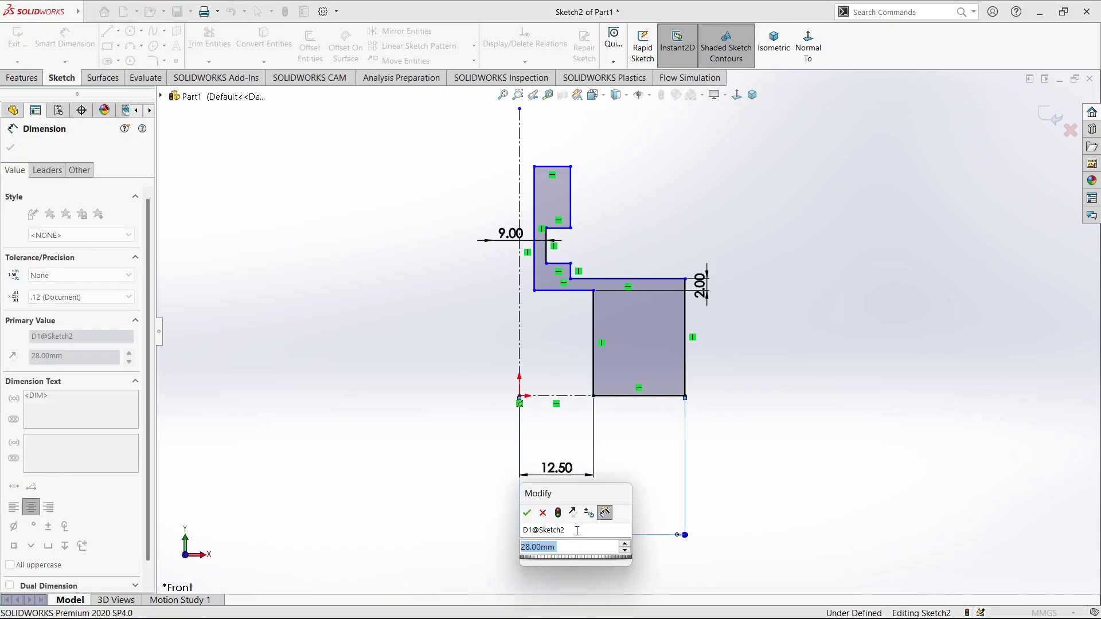
text(28/2)
key(Return)
scroll(554, 276, down, 4)
scroll(628, 332, up, 4)
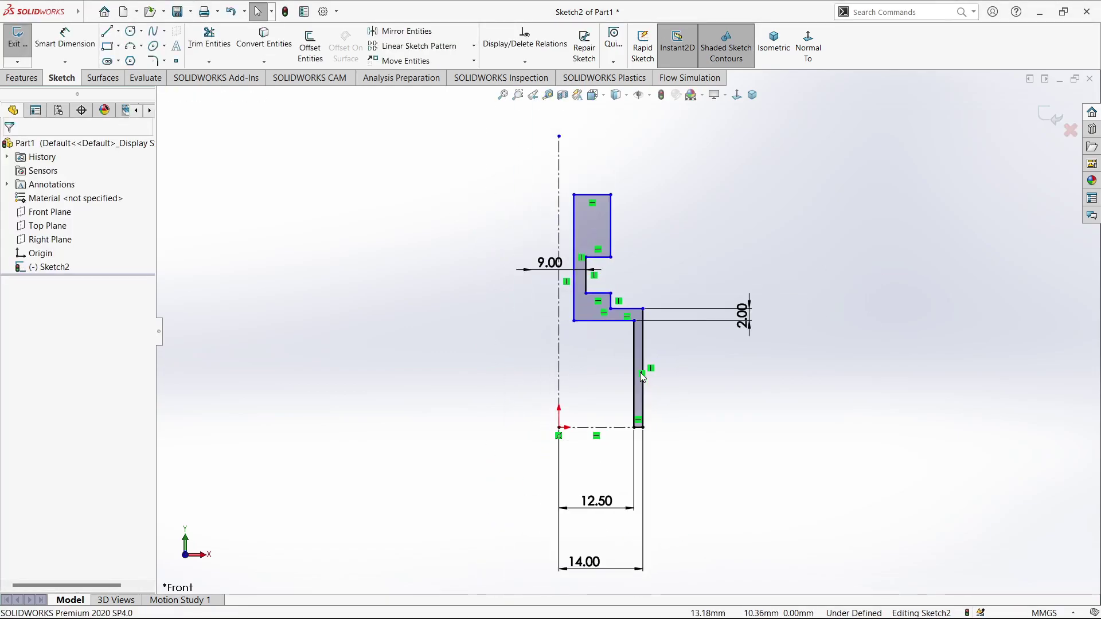
Dimension the height of the leg's outer edge as 9 mm.
right_drag(759, 453, 752, 396)
click(642, 354)
click(829, 397)
text(9)
key(Return)
Reshape the profile's upper part to give a thinner top flange and a taller groove above the ledge.
scroll(658, 437, down, 1)
scroll(655, 424, down, 1)
key(Escape)
drag(563, 172, 574, 329)
click(642, 287)
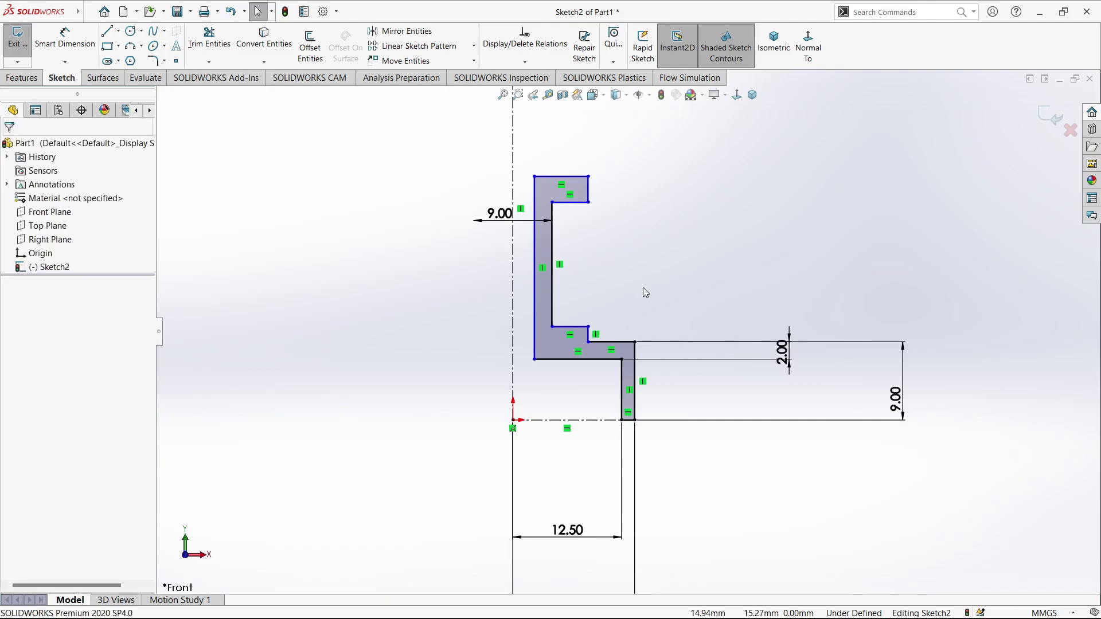
Dimension the height of the small step between the ledge and the groove's floor as 1 mm.
right_drag(676, 328, 674, 304)
click(607, 342)
click(578, 327)
click(669, 321)
text(1.00mm)
key(Return)
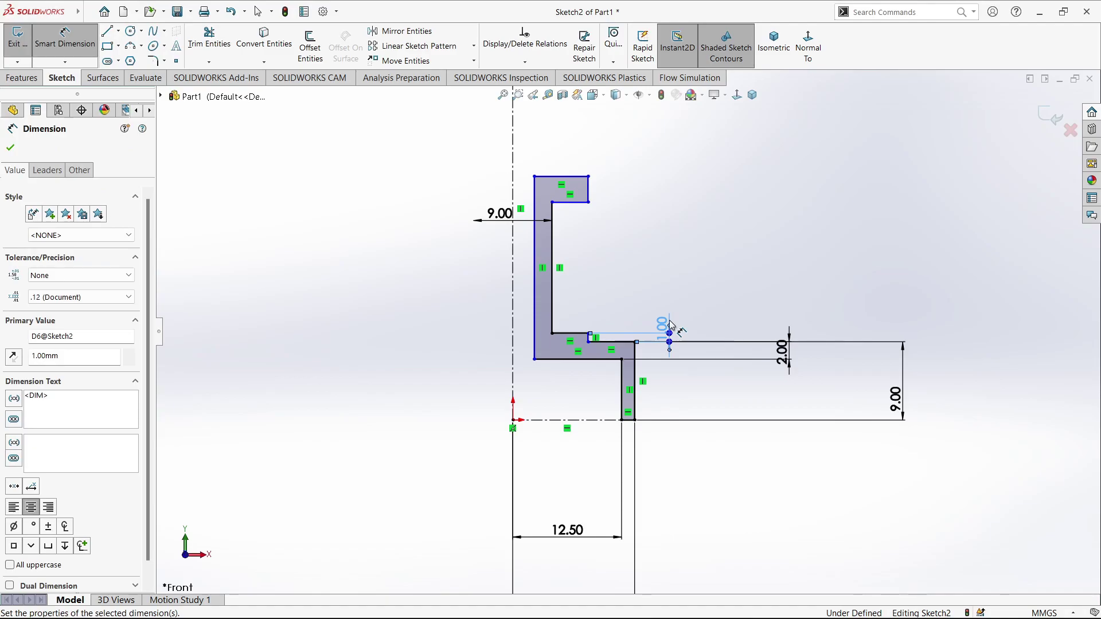
Dimension the thickness of the top flange as 2 mm at its outer edge.
click(589, 194)
click(645, 192)
text(2)
key(Return)
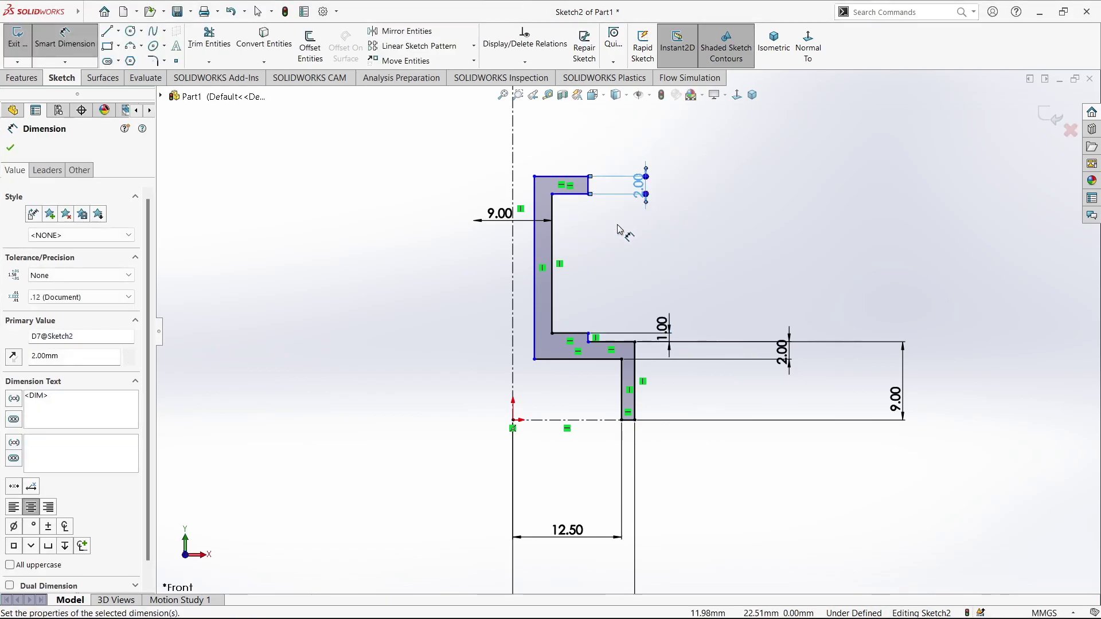
Dimension the vertical distance from the ledge's upper face to the profile's top edge as 5 mm.
click(583, 359)
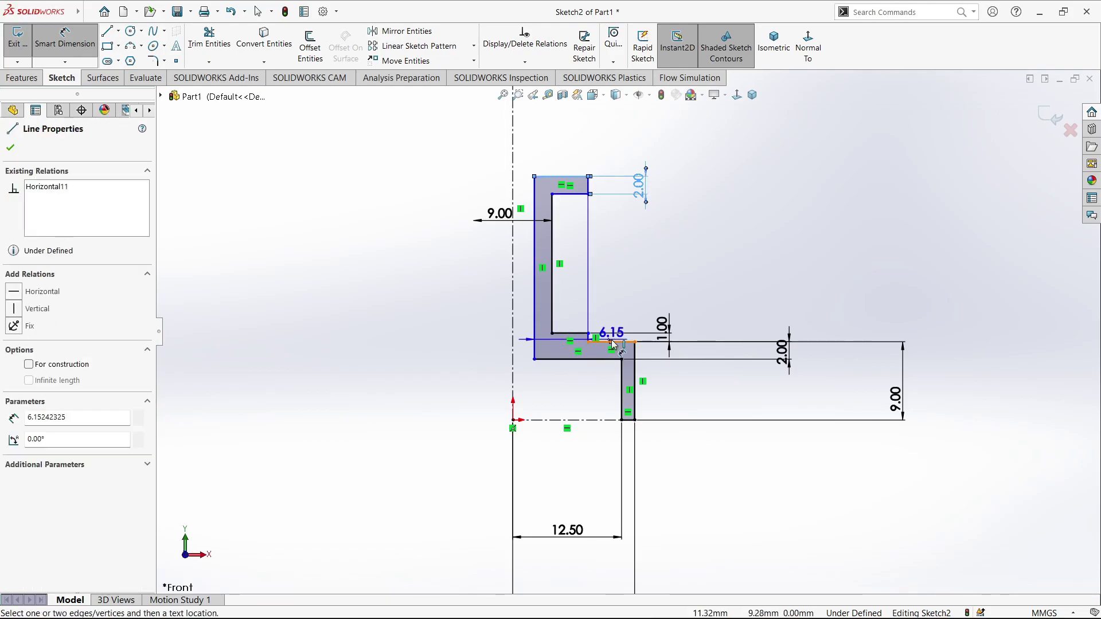
click(568, 176)
click(740, 258)
text(5)
key(Return)
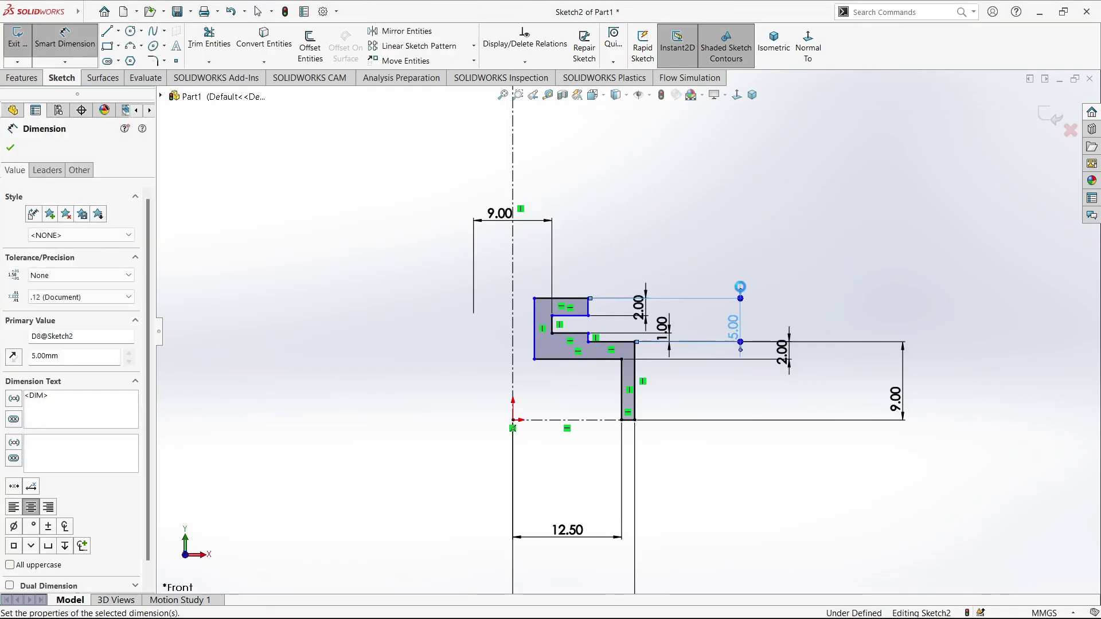
Reposition the 9 mm diameter dimension beside the profile, level with the groove.
key(Escape)
drag(503, 214, 481, 326)
scroll(597, 275, down, 2)
click(595, 295)
scroll(627, 332, up, 2)
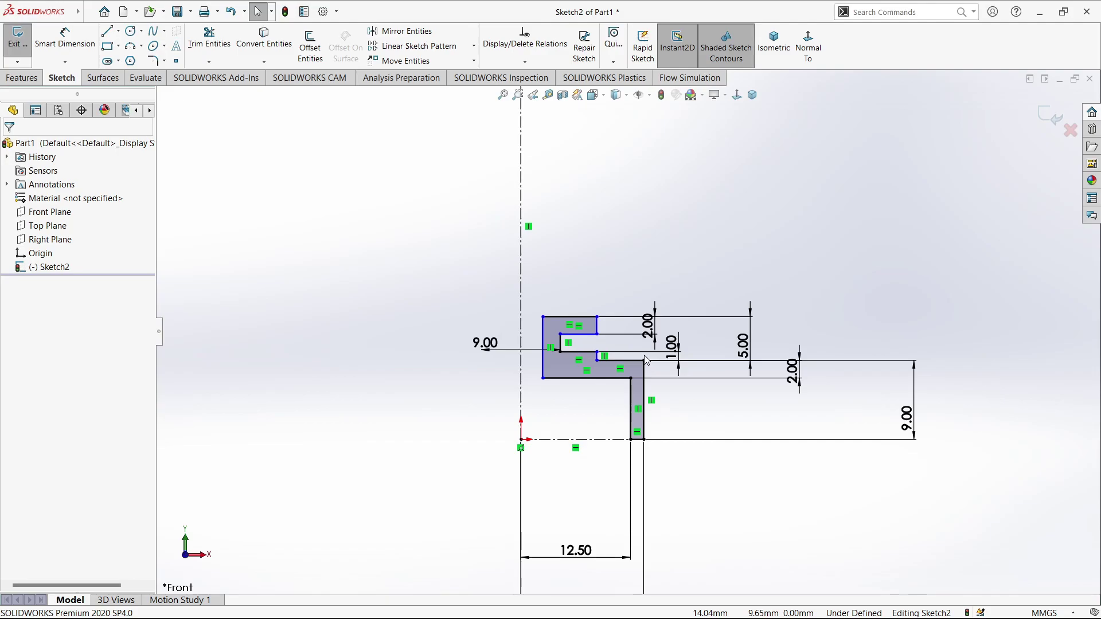
click(521, 331)
Dimension the profile's innermost vertical edge 3.5 mm from the vertical centerline.
right_drag(634, 215, 640, 159)
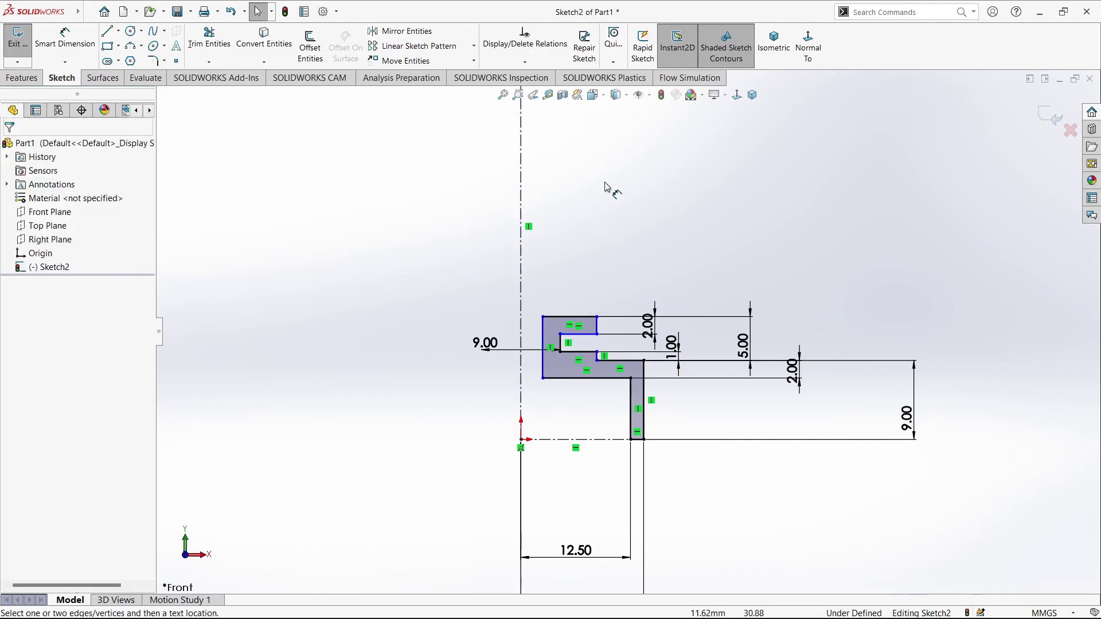
click(543, 335)
click(522, 322)
click(541, 294)
text(3.5)
key(Return)
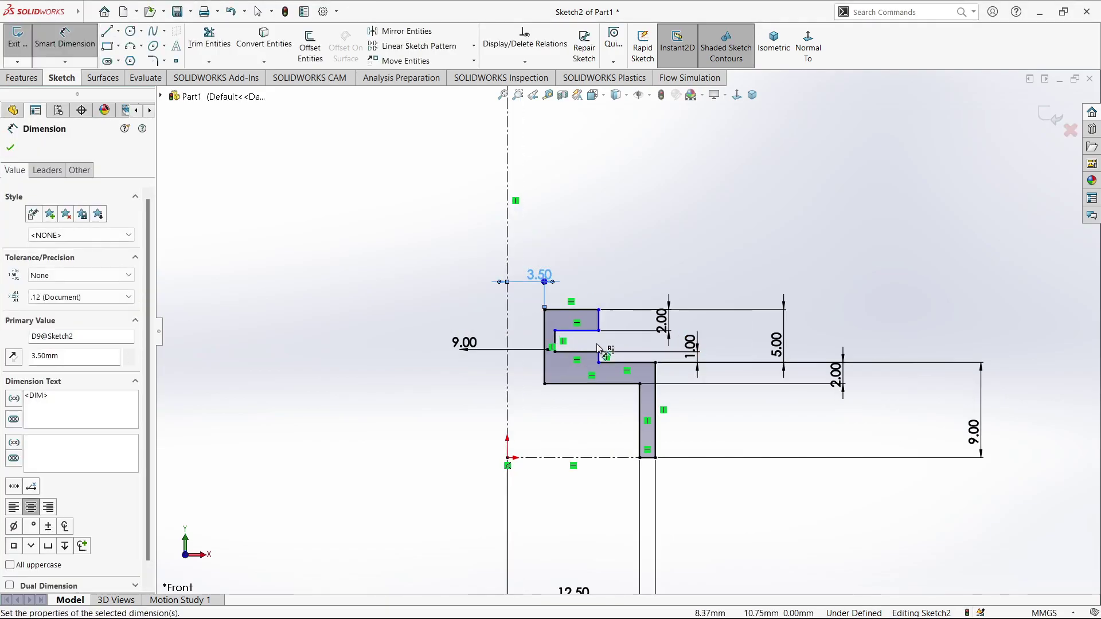
Dimension the top flange's outer edge 5 mm from the vertical centerline.
click(606, 328)
click(576, 253)
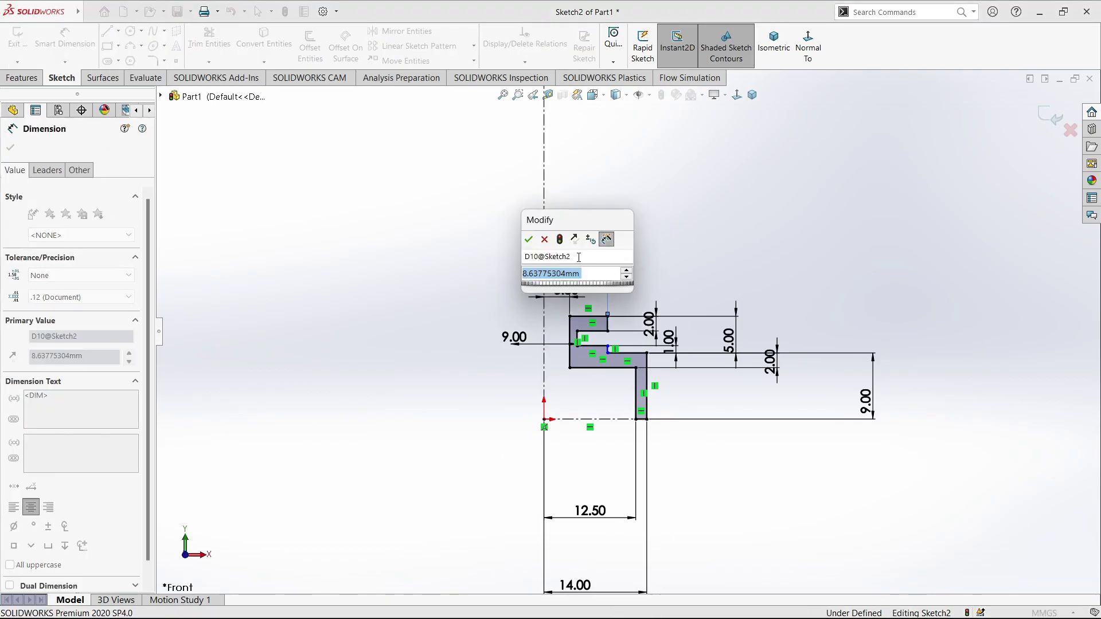
text(5)
key(Return)
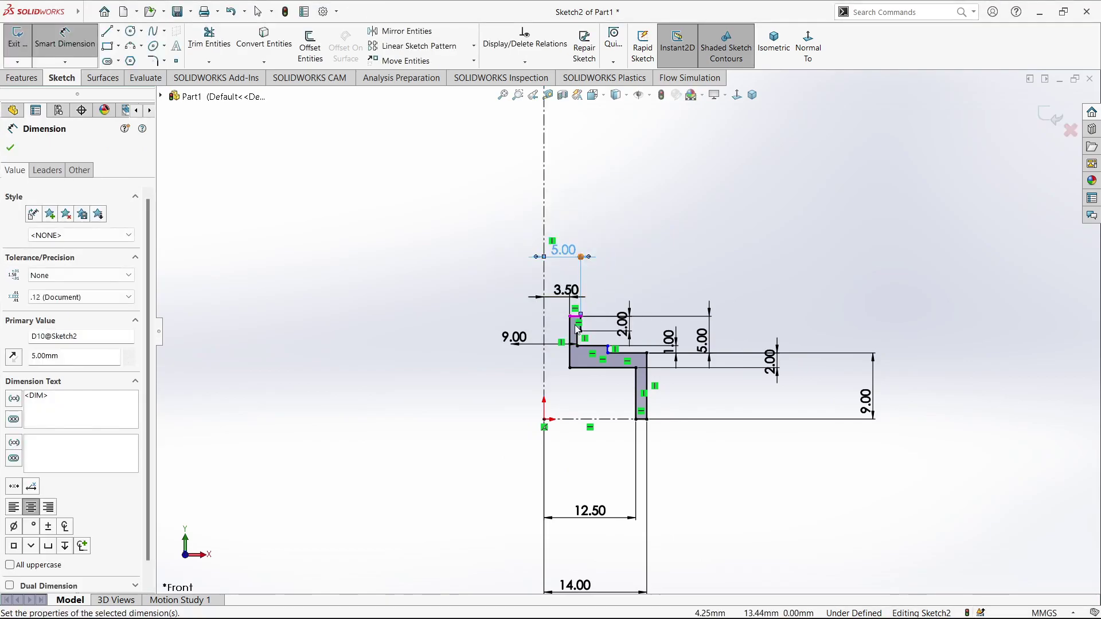
Make the short vertical edge below the groove collinear with the top flange's outer vertical edge.
click(620, 343)
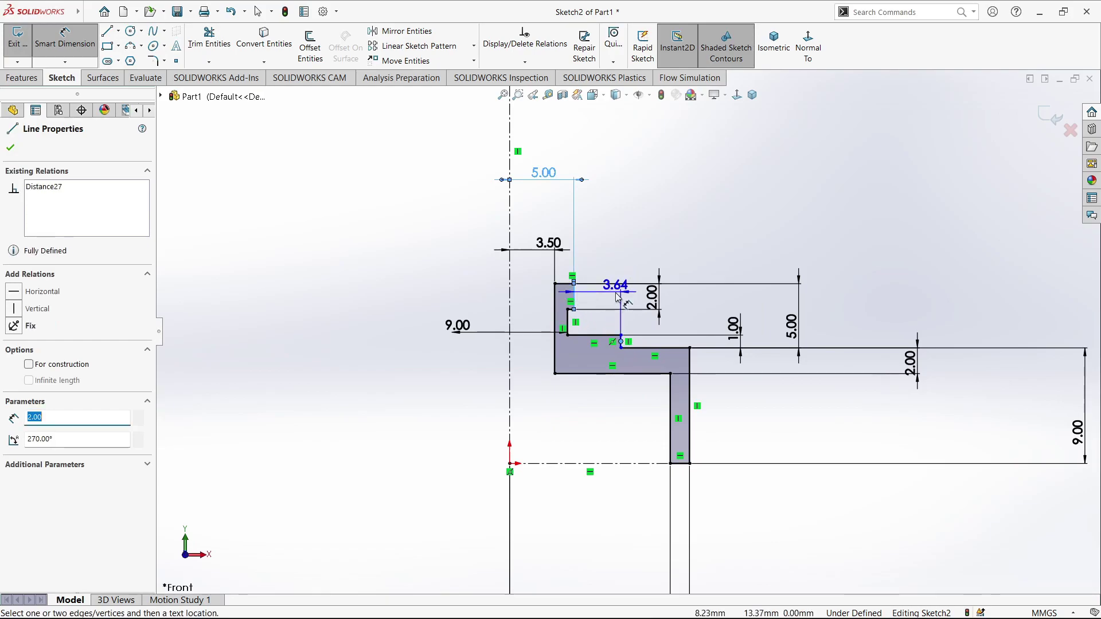
key(Escape)
scroll(620, 346, down, 3)
click(626, 340)
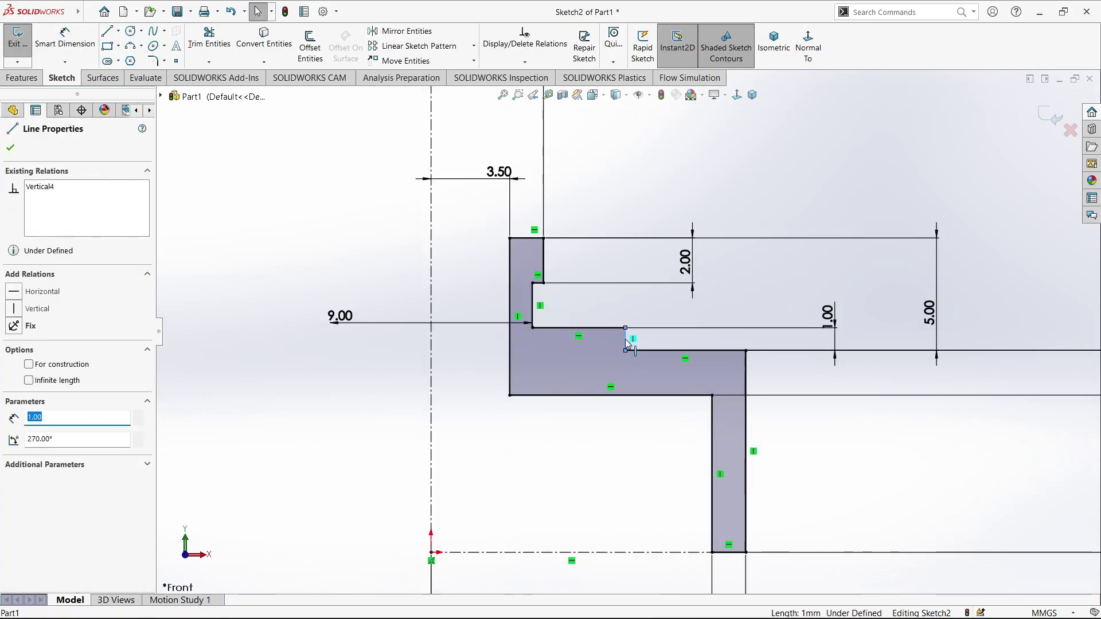
click(543, 269)
click(594, 217)
key(Escape)
click(544, 340)
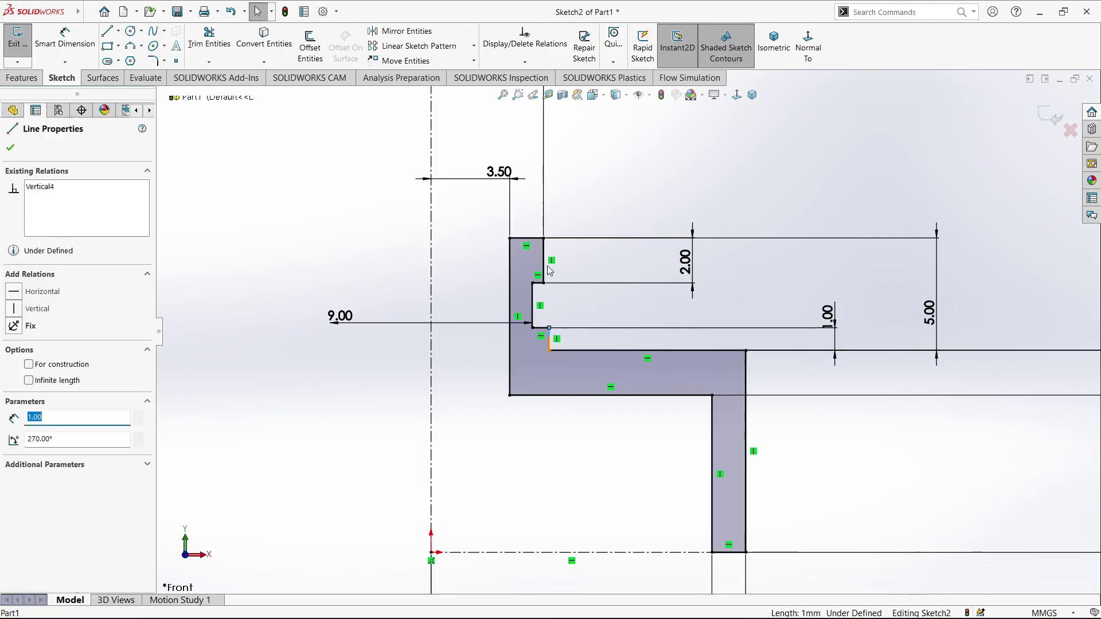
ctrl+click(543, 261)
click(613, 209)
click(597, 167)
scroll(607, 370, up, 3)
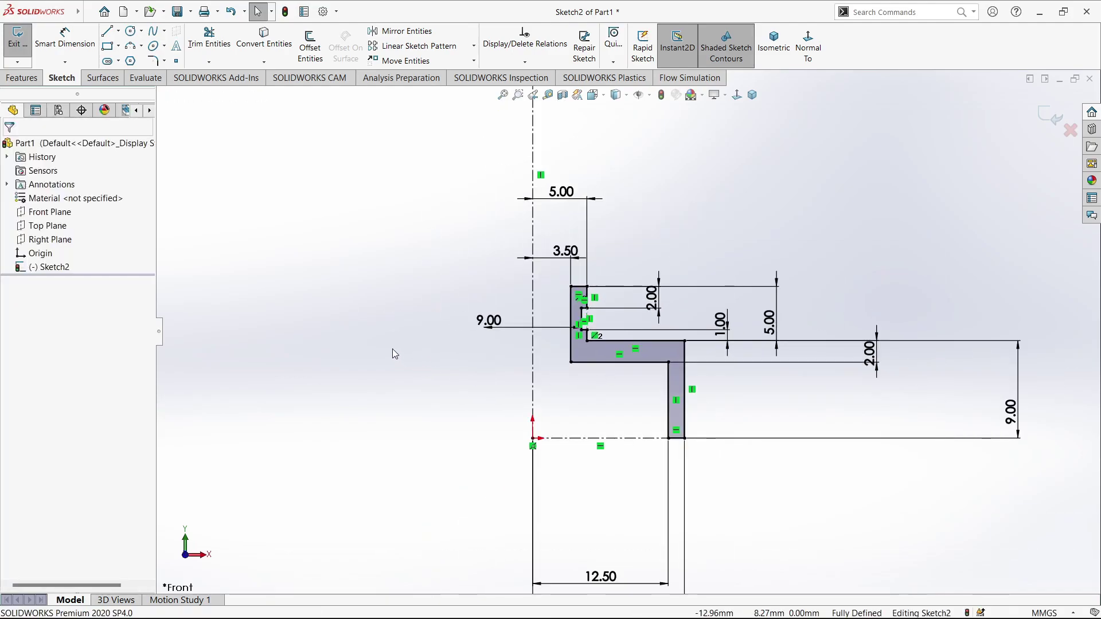
Fillet the outer and inner corners where the horizontal wall meets the outer vertical wall with a 1 mm radius.
click(153, 61)
click(675, 343)
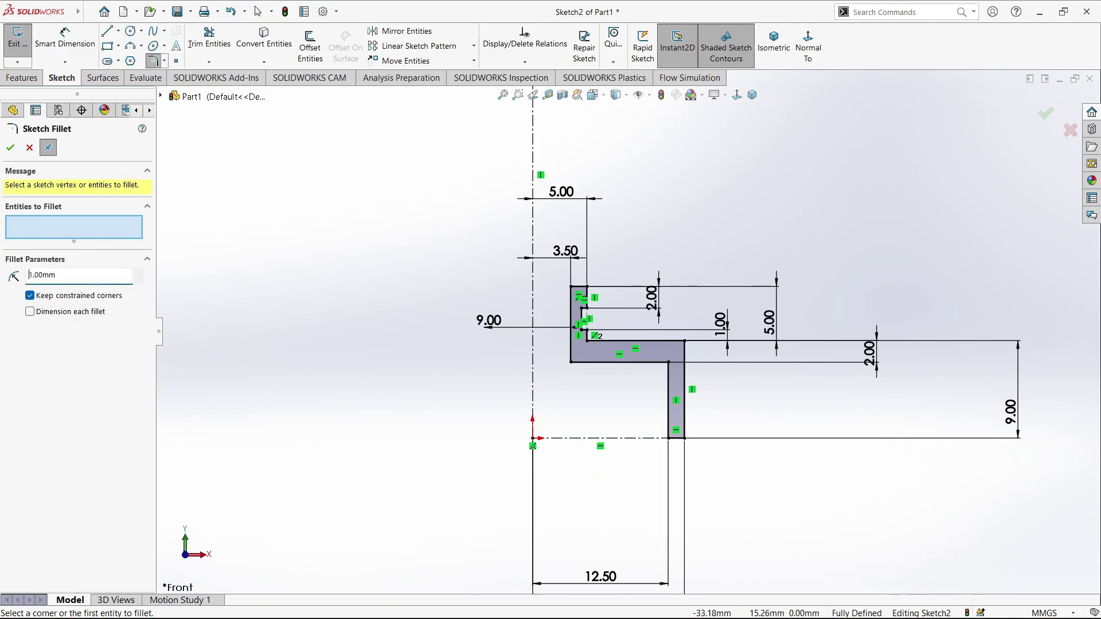
click(686, 343)
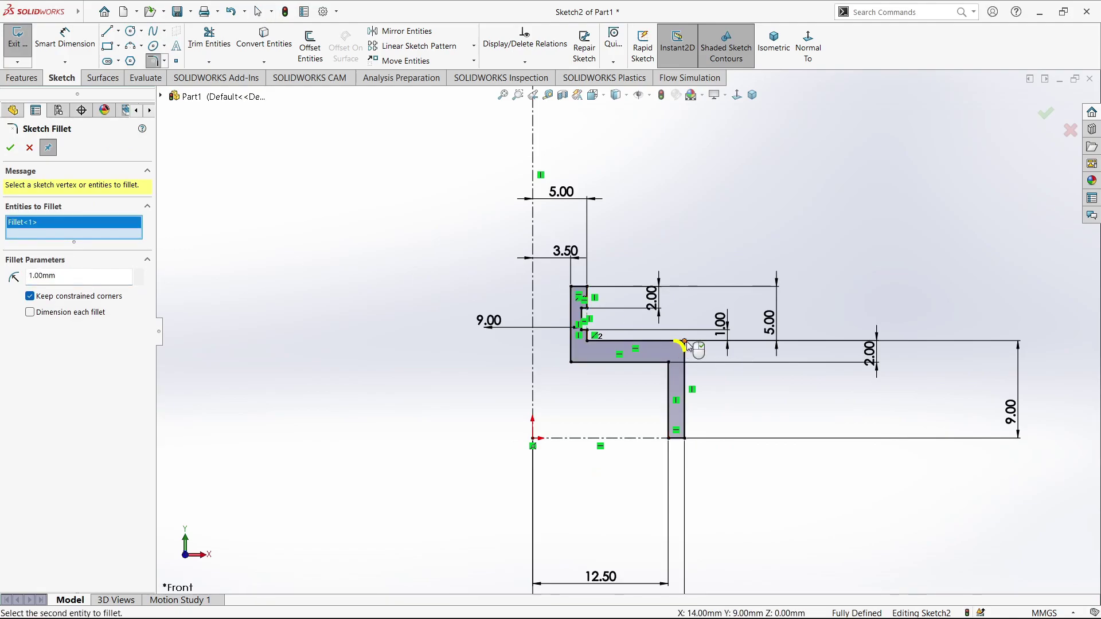
click(668, 364)
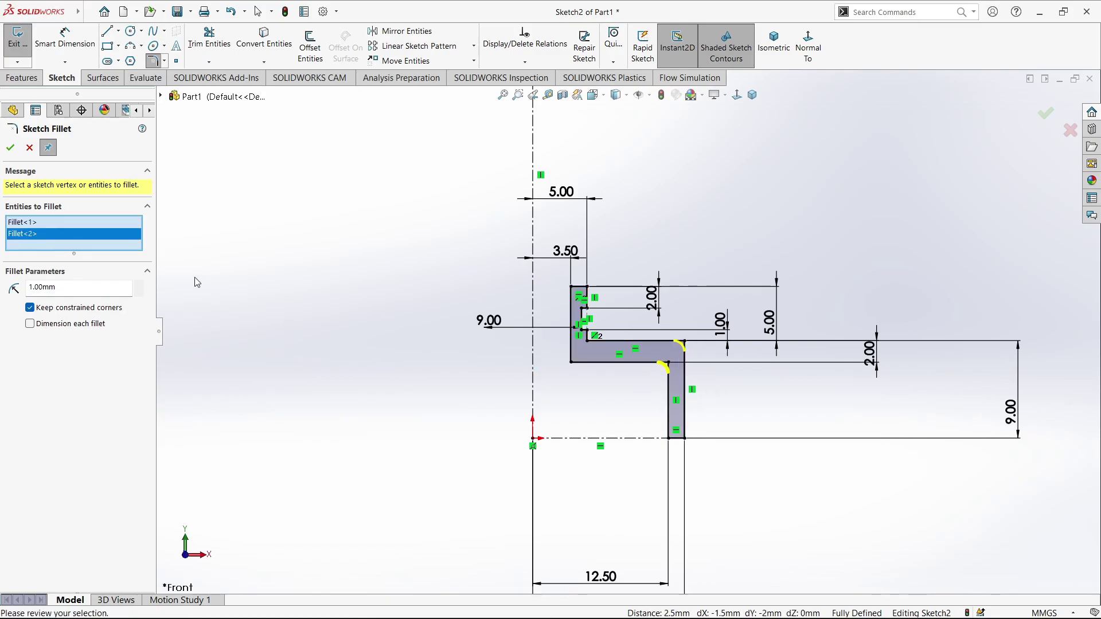
click(10, 148)
Reposition the 12.5 mm and 14 mm horizontal dimensions closer beneath the profile.
scroll(694, 364, up, 3)
drag(590, 461, 597, 403)
key(Escape)
drag(584, 527, 588, 427)
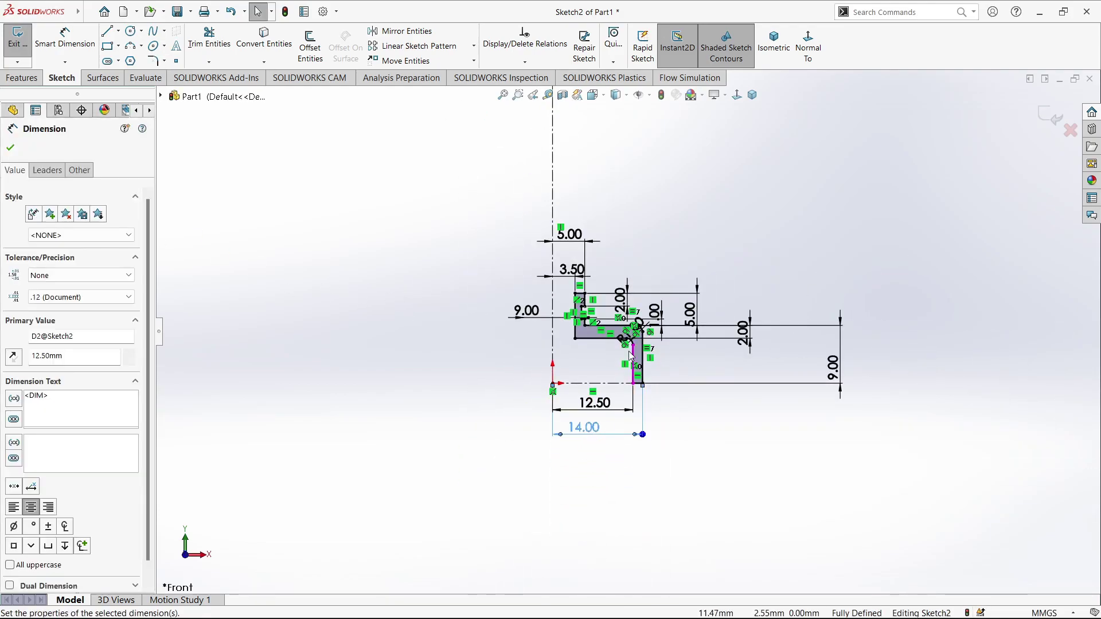
Fillet the outer top corner of the top flange with a 0.5 mm radius.
scroll(594, 303, down, 5)
key(Escape)
click(152, 61)
click(554, 259)
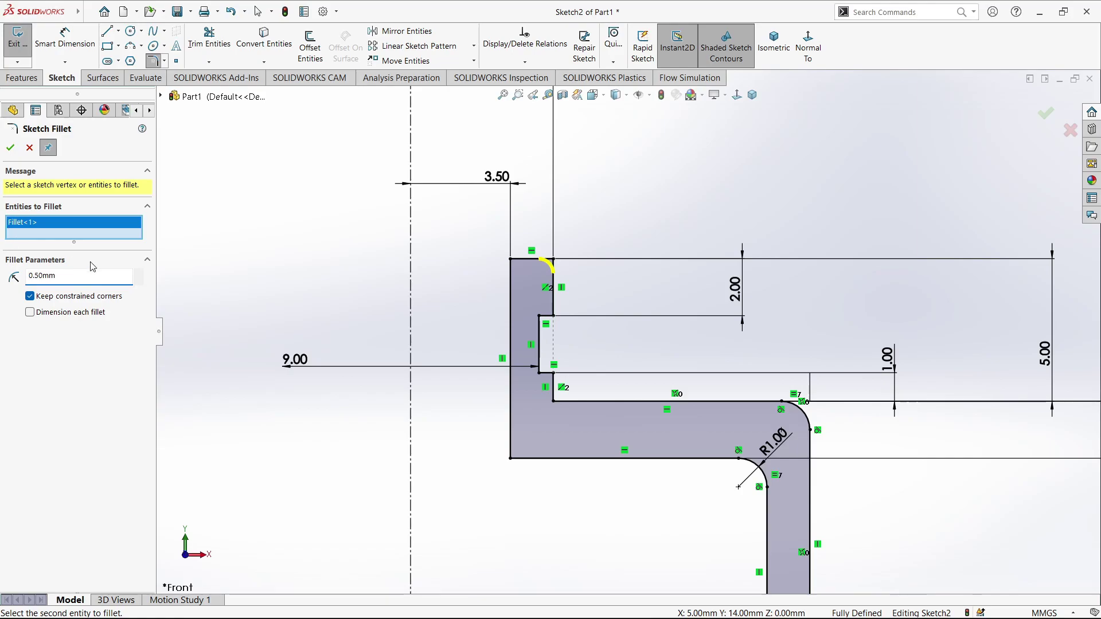
click(11, 148)
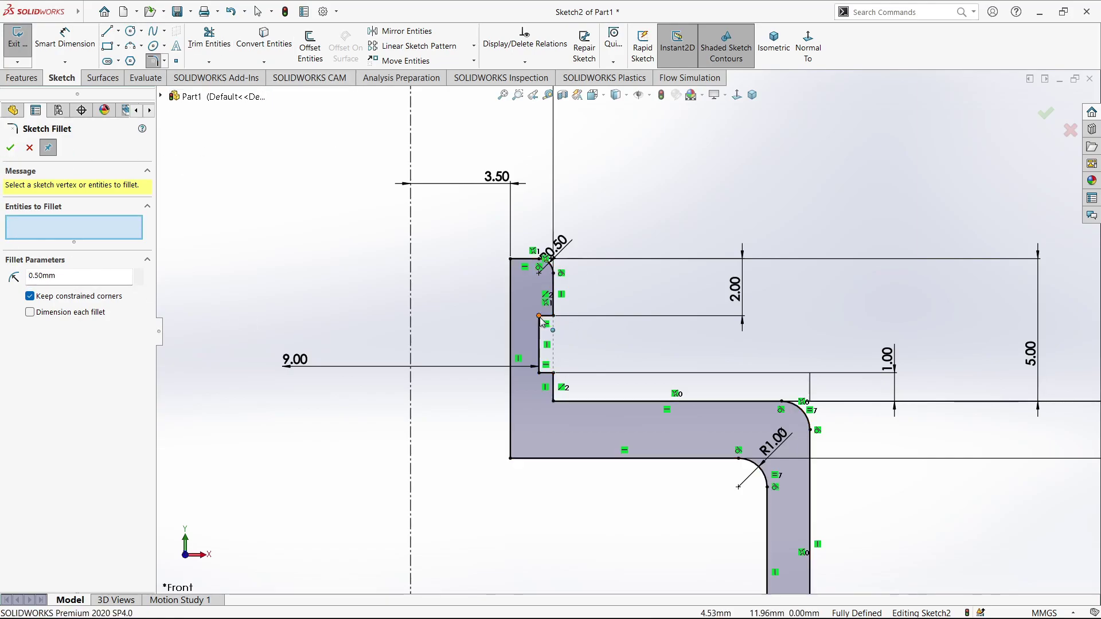
Fillet the two inner corners of the groove with a 0.2 mm radius.
text(0.2)
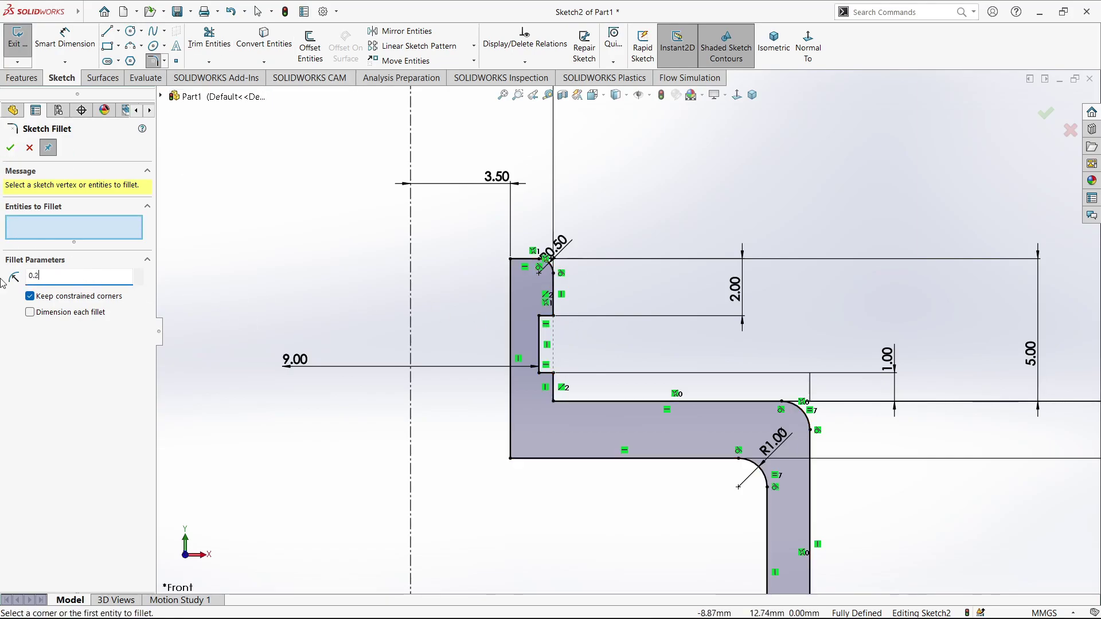
click(540, 316)
click(540, 373)
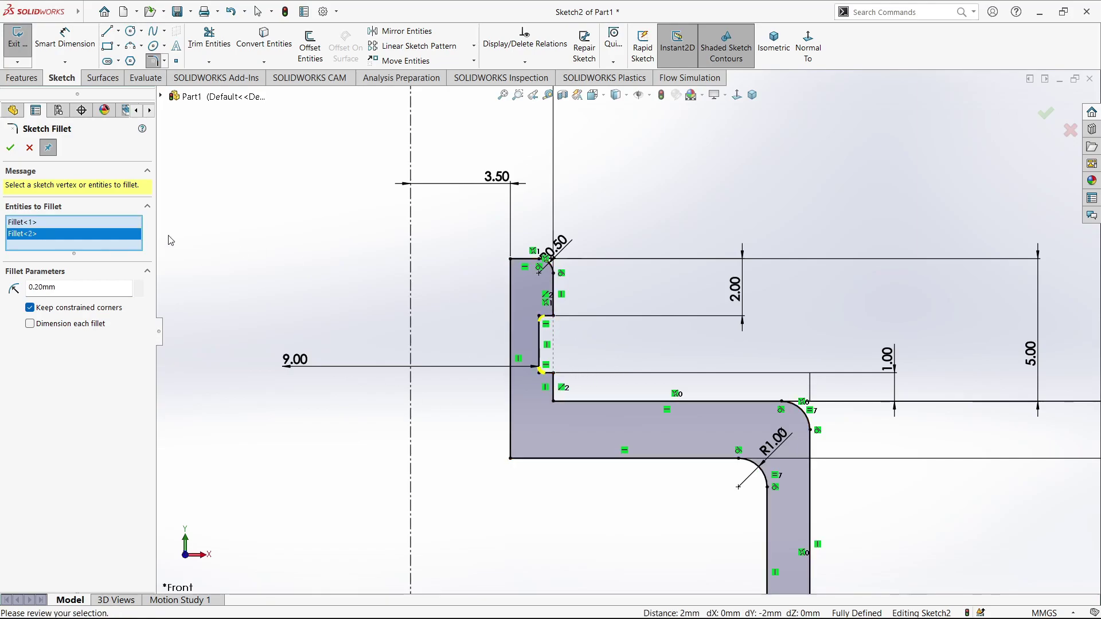
click(11, 148)
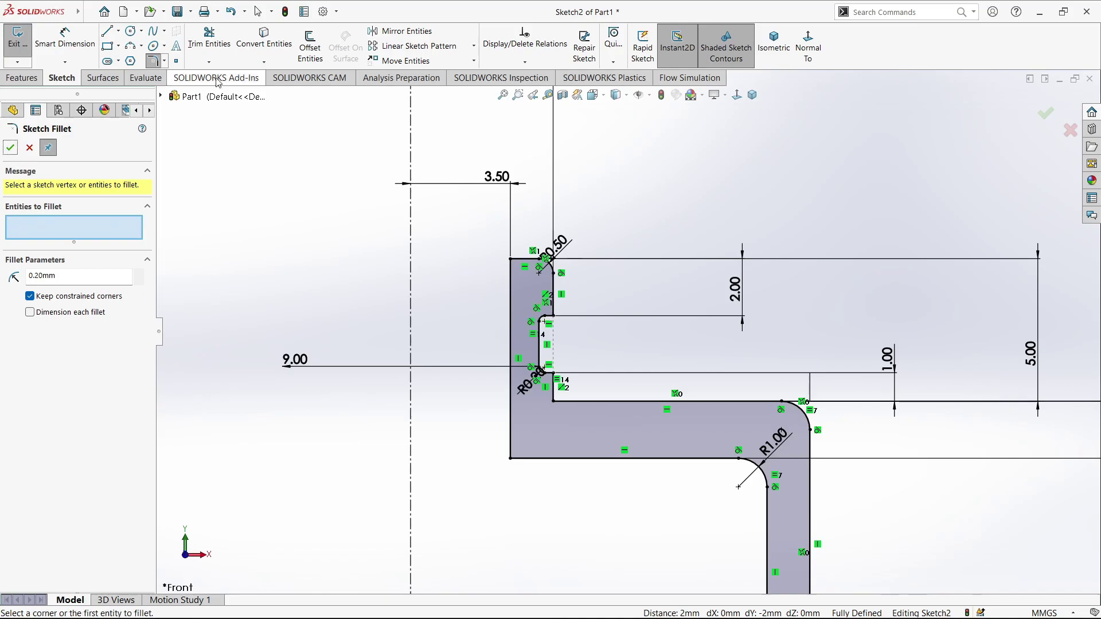
Fillet the inside corner between the neck and the horizontal ledge with a 0.1 mm radius.
click(554, 400)
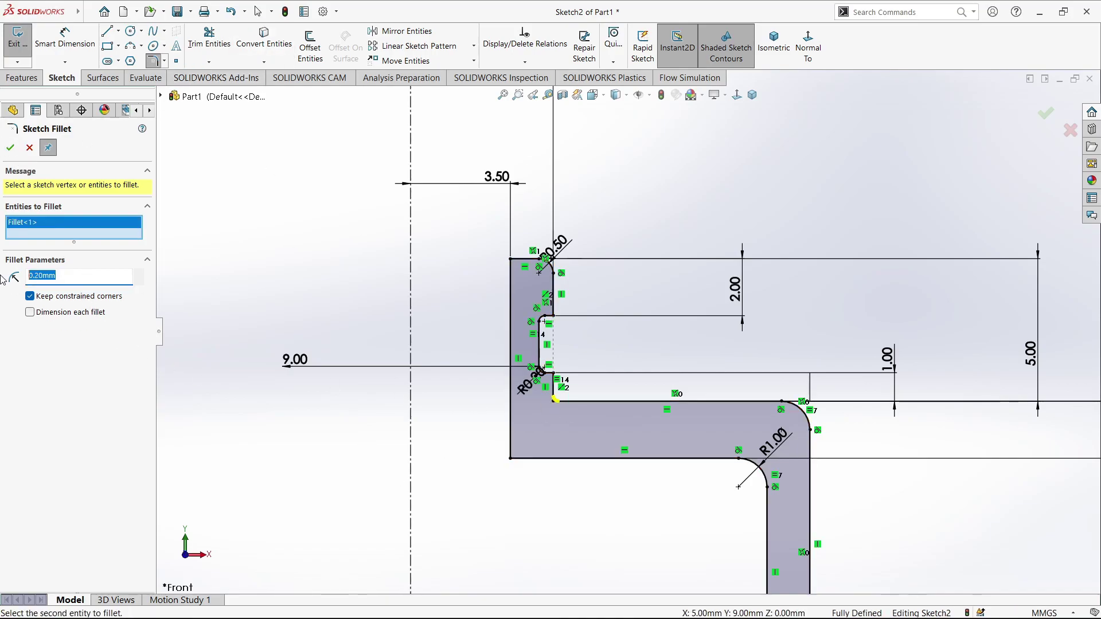
click(10, 148)
scroll(621, 288, up, 3)
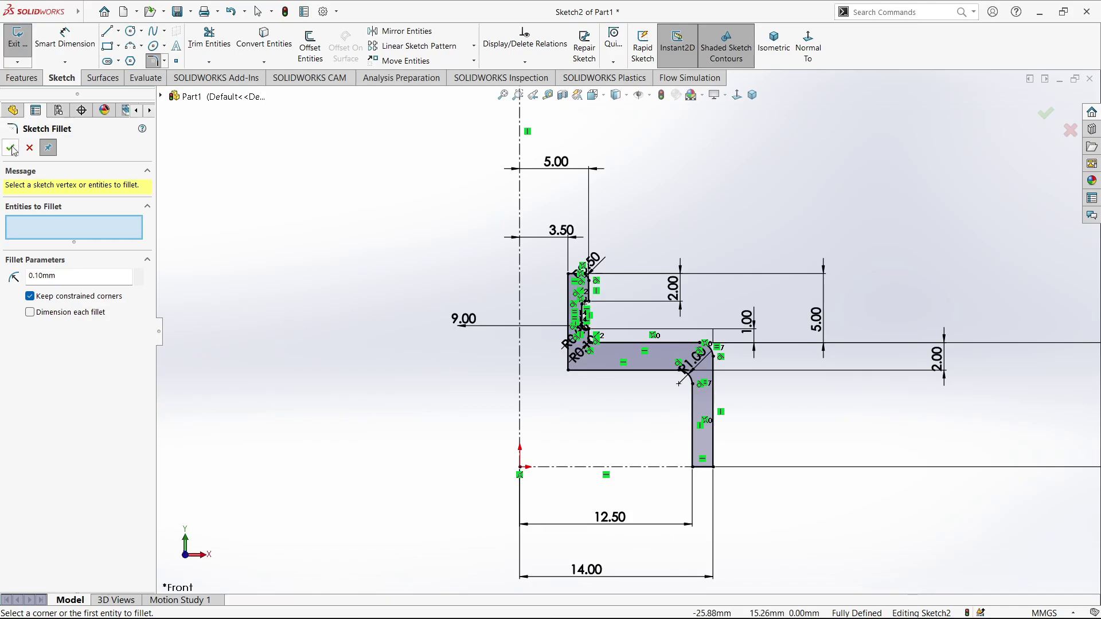
key(Escape)
Revolve the half-profile into a solid boss about the vertical centerline.
click(43, 77)
click(73, 46)
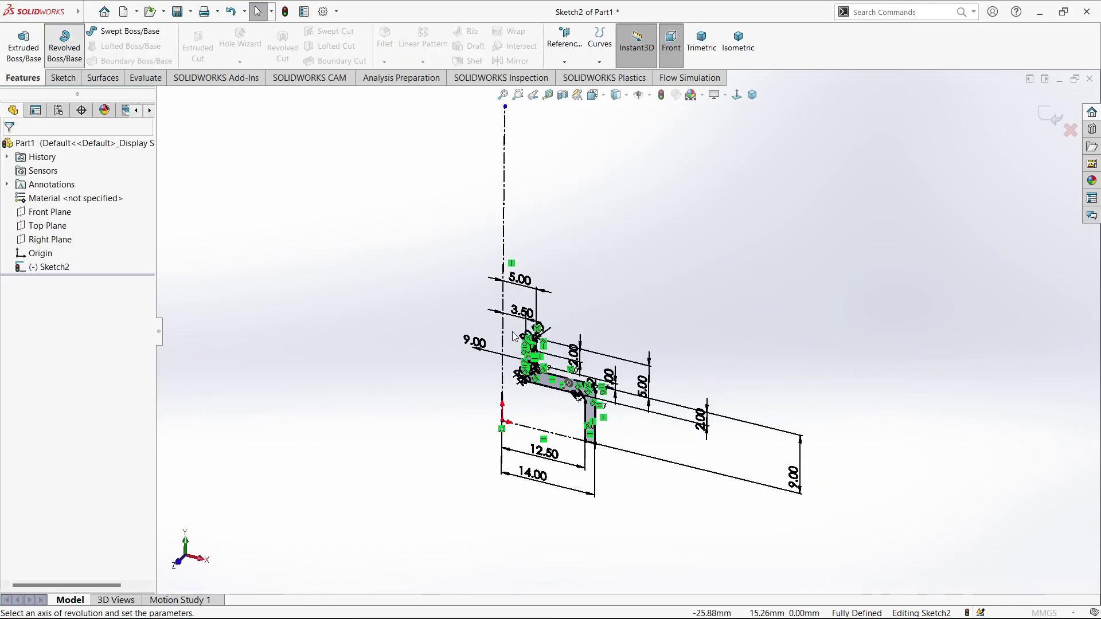
click(501, 263)
middle_drag(373, 456, 342, 348)
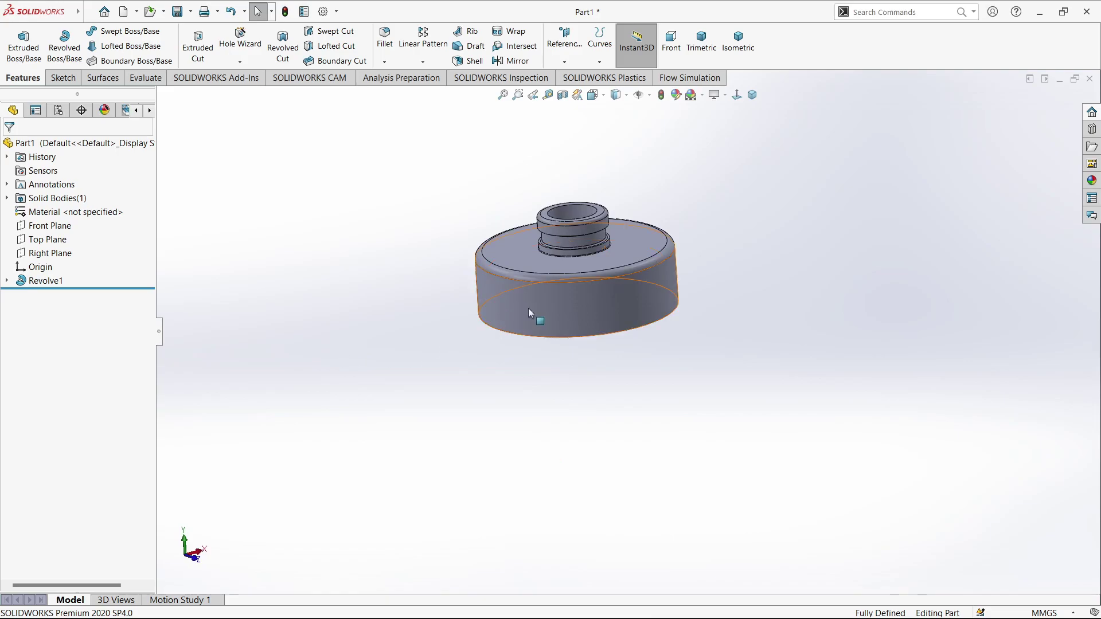
key(space)
click(523, 418)
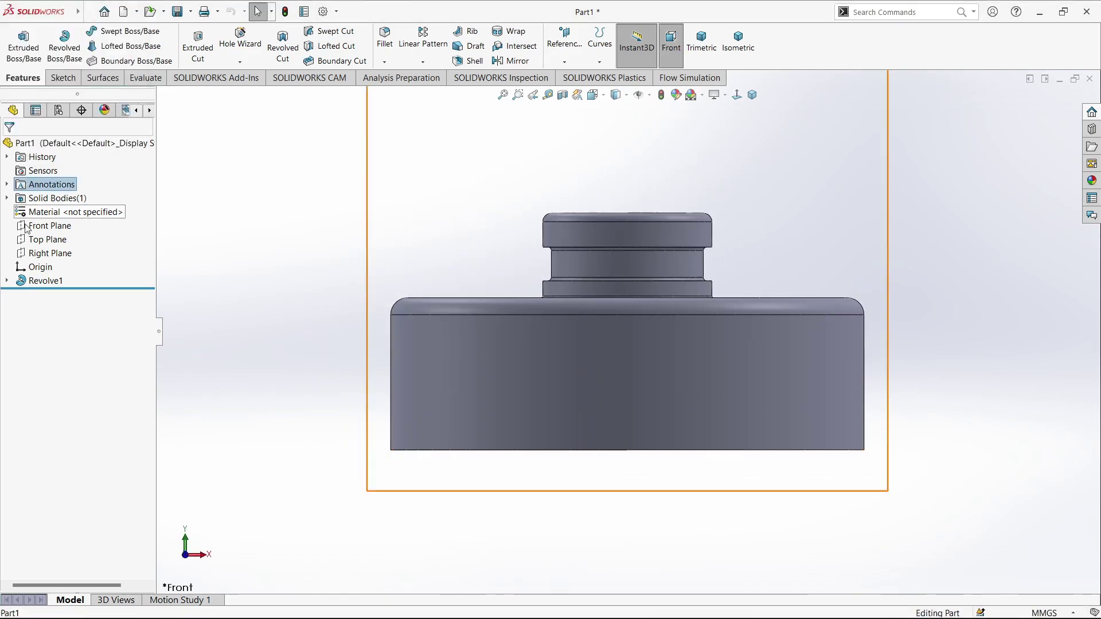
click(50, 225)
click(103, 211)
click(164, 30)
click(135, 57)
click(628, 450)
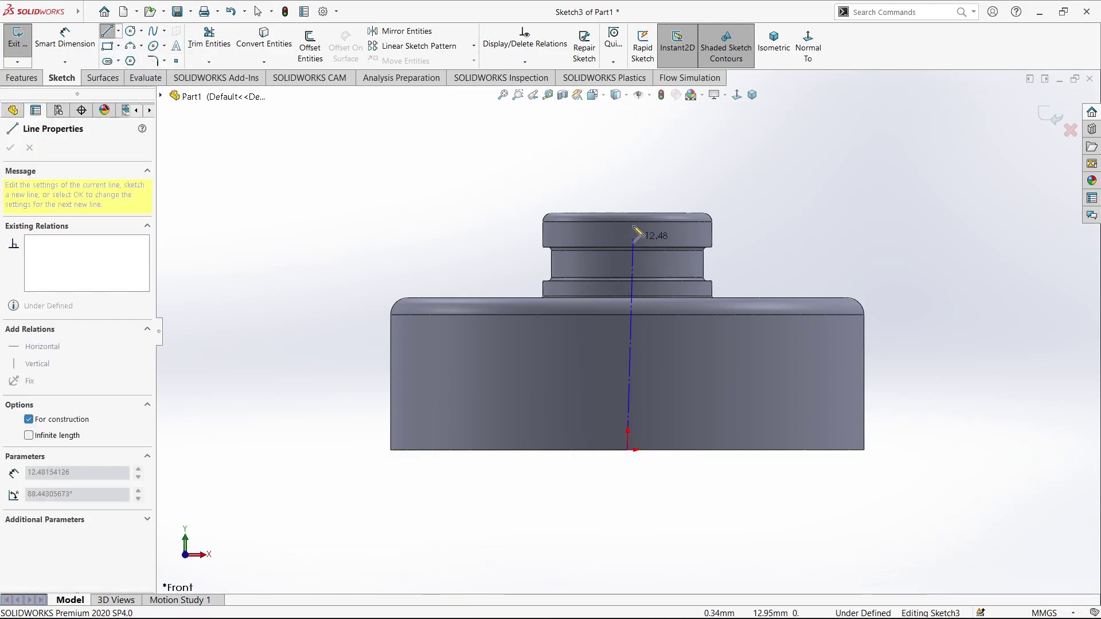
click(623, 158)
key(Escape)
click(625, 190)
click(674, 151)
click(107, 30)
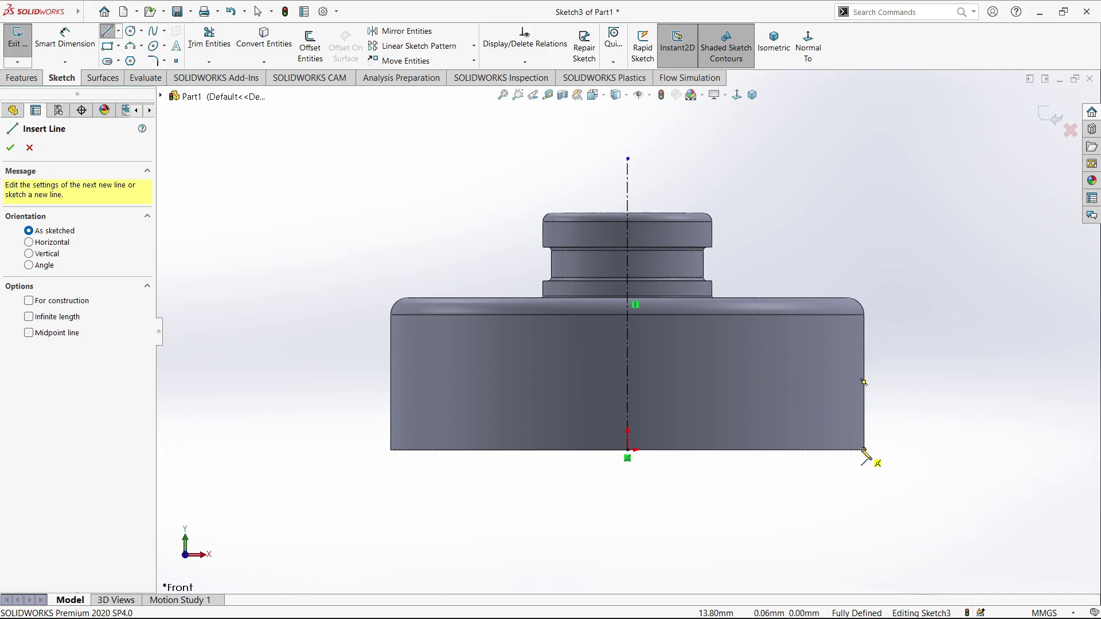
click(856, 450)
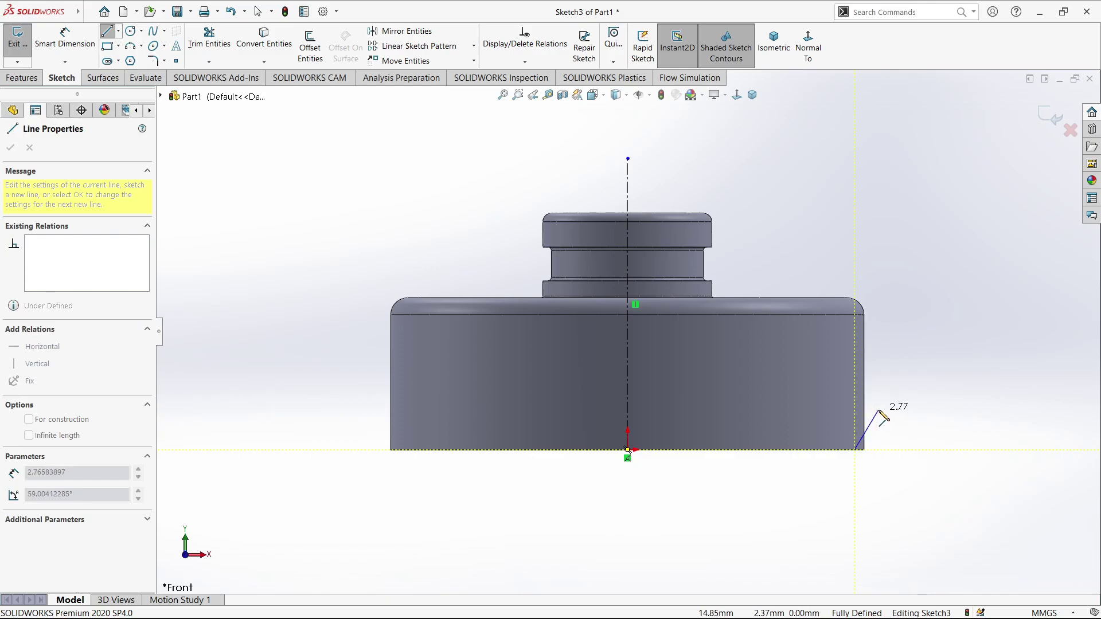
click(880, 411)
key(Escape)
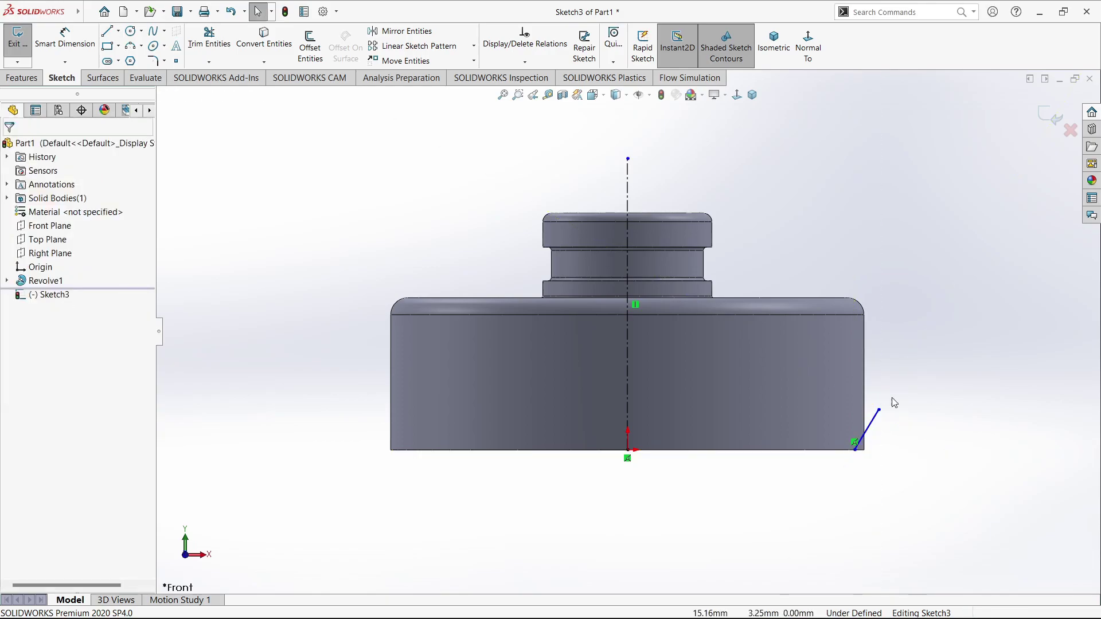
click(1048, 116)
key(Delete)
key(Return)
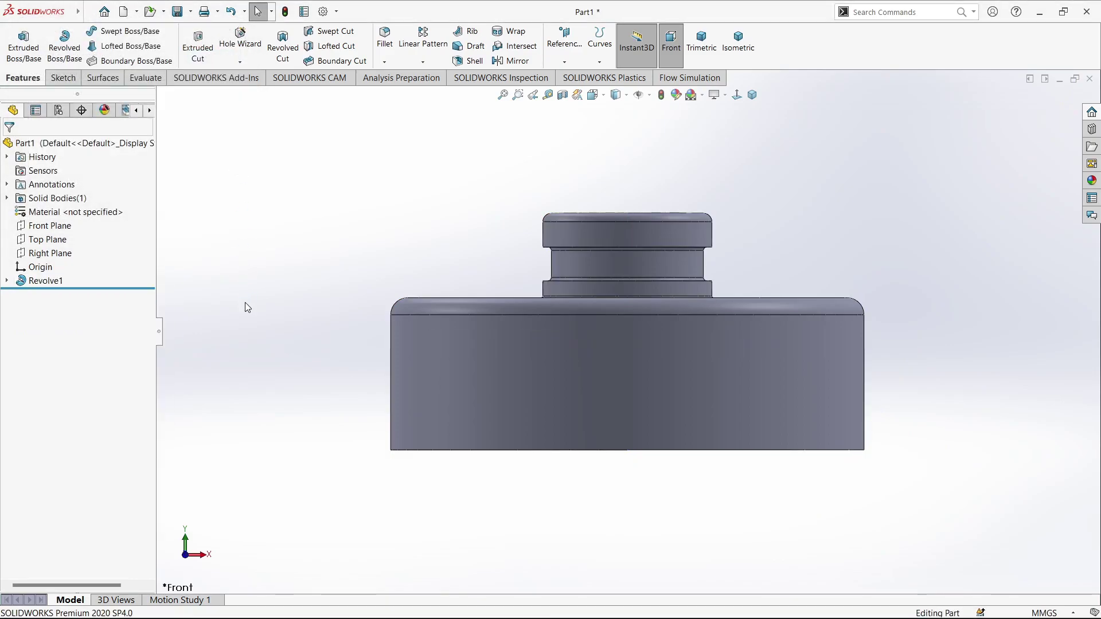
Start a sketch on the body's bottom rim face and draw a small circle centered on the outer edge, vertically aligned with the origin.
middle_drag(667, 536, 676, 273)
click(666, 213)
click(716, 162)
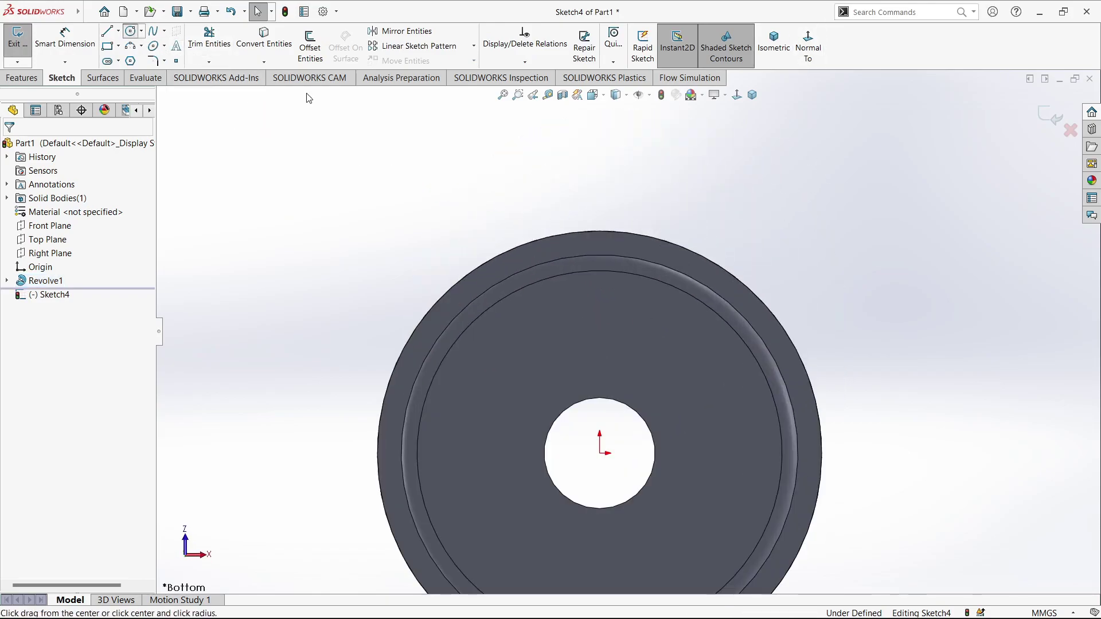
click(610, 245)
key(Escape)
Draw a large circle centered on the origin and tangent to the outermost point of the small circle.
click(132, 31)
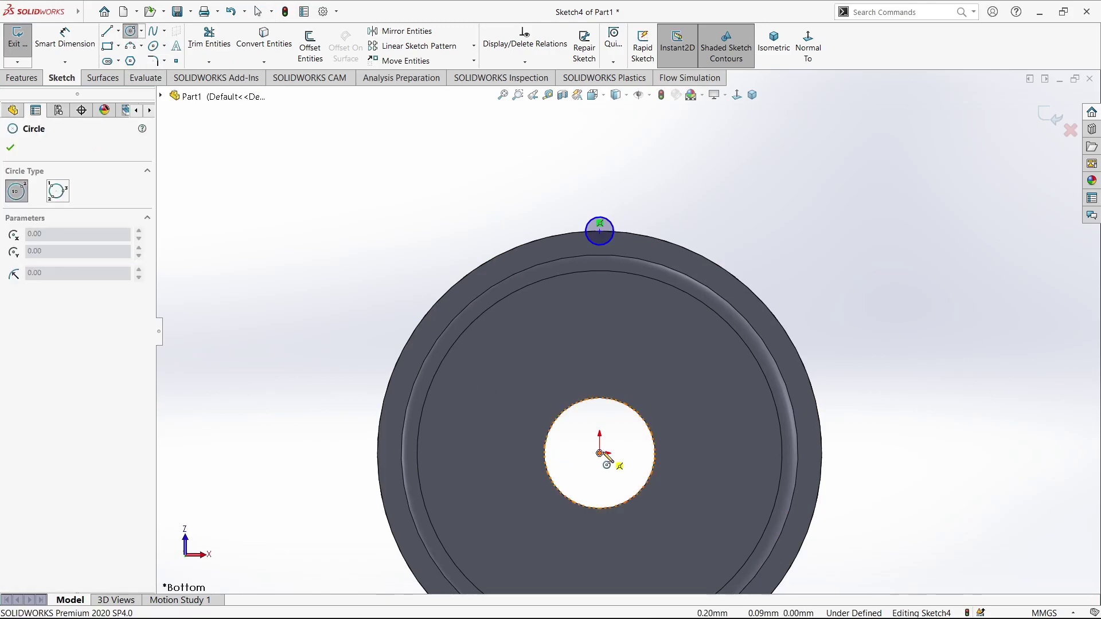
click(600, 453)
click(600, 217)
key(Escape)
Dimension the large circle's diameter as 31 mm and convert the circle to construction geometry.
key(d)
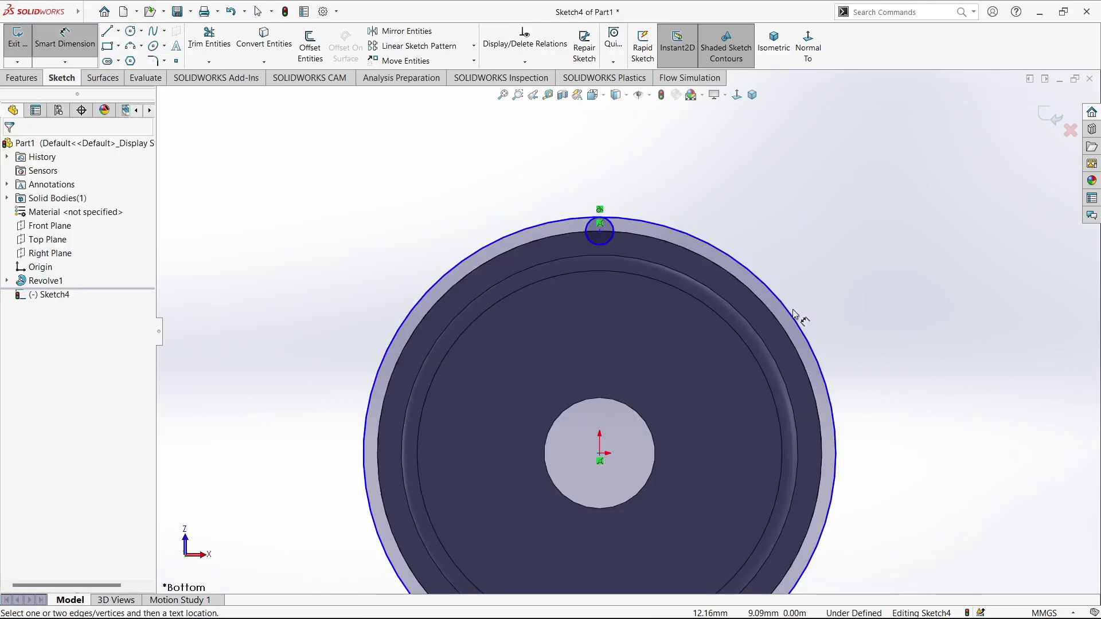
click(874, 324)
text(31)
key(Return)
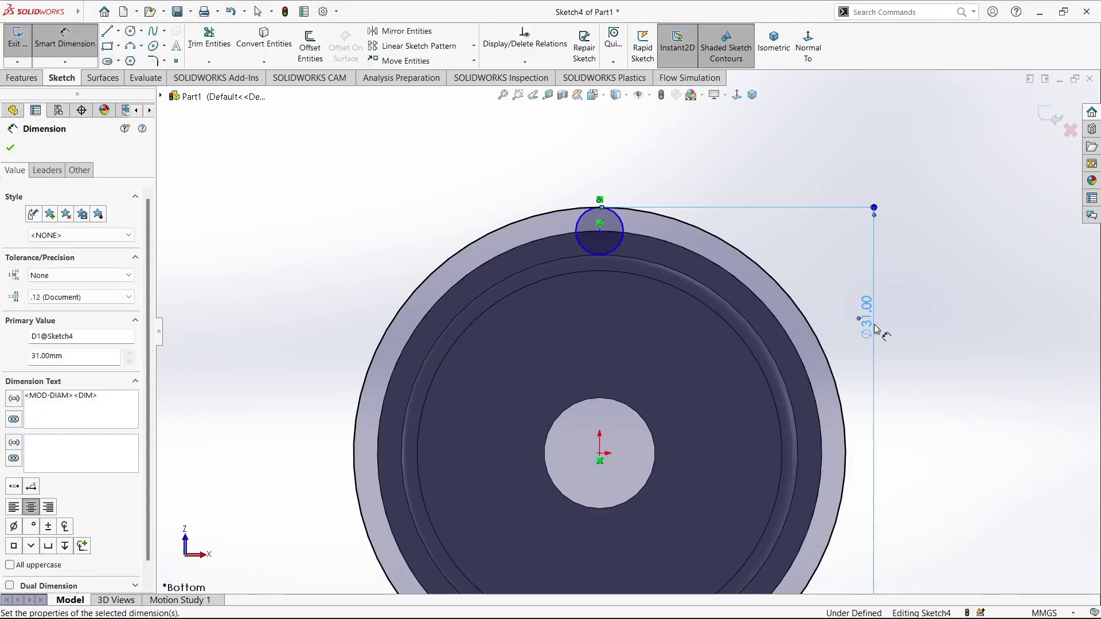
key(Escape)
click(749, 265)
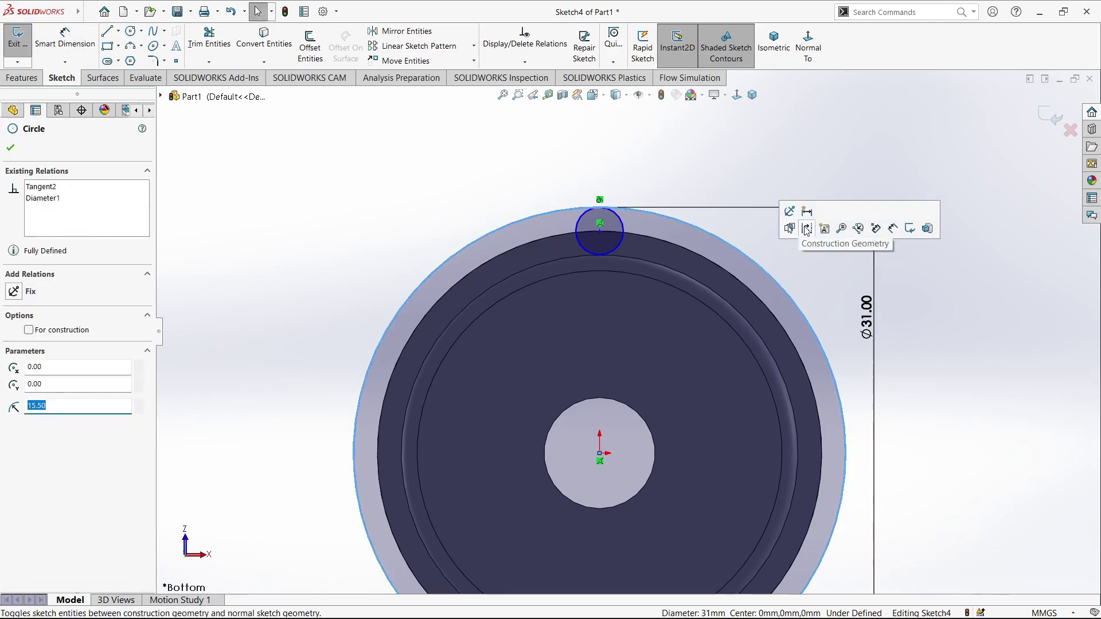
click(822, 227)
key(d)
click(625, 231)
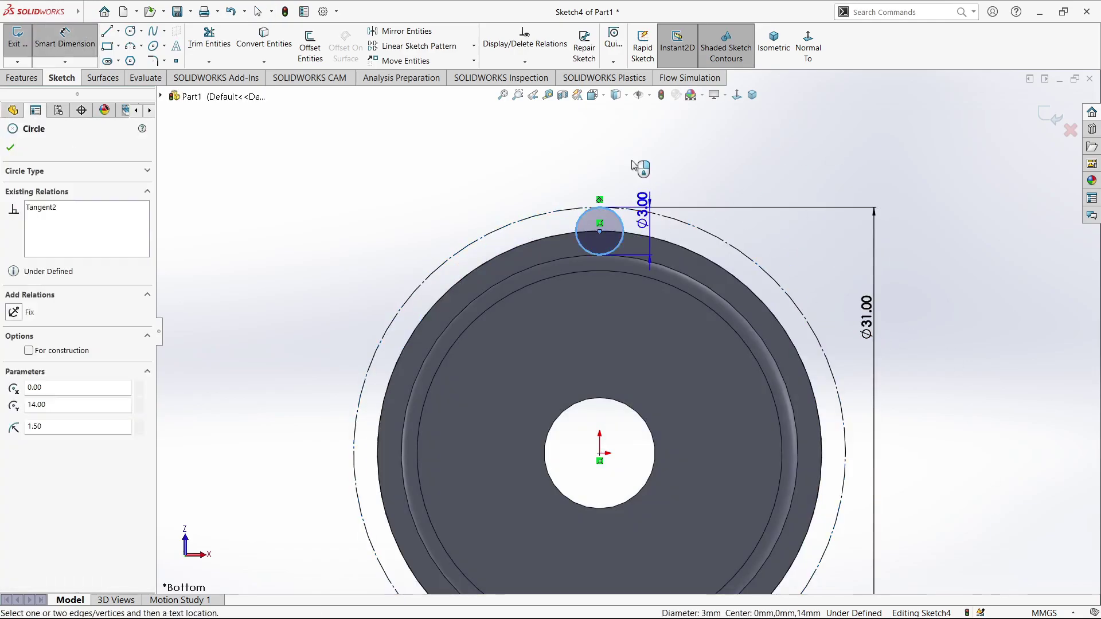
click(633, 213)
click(626, 248)
key(Escape)
Draw a vertical centerline from the small circle's center to the origin.
click(118, 30)
click(125, 57)
click(600, 224)
click(600, 460)
key(Escape)
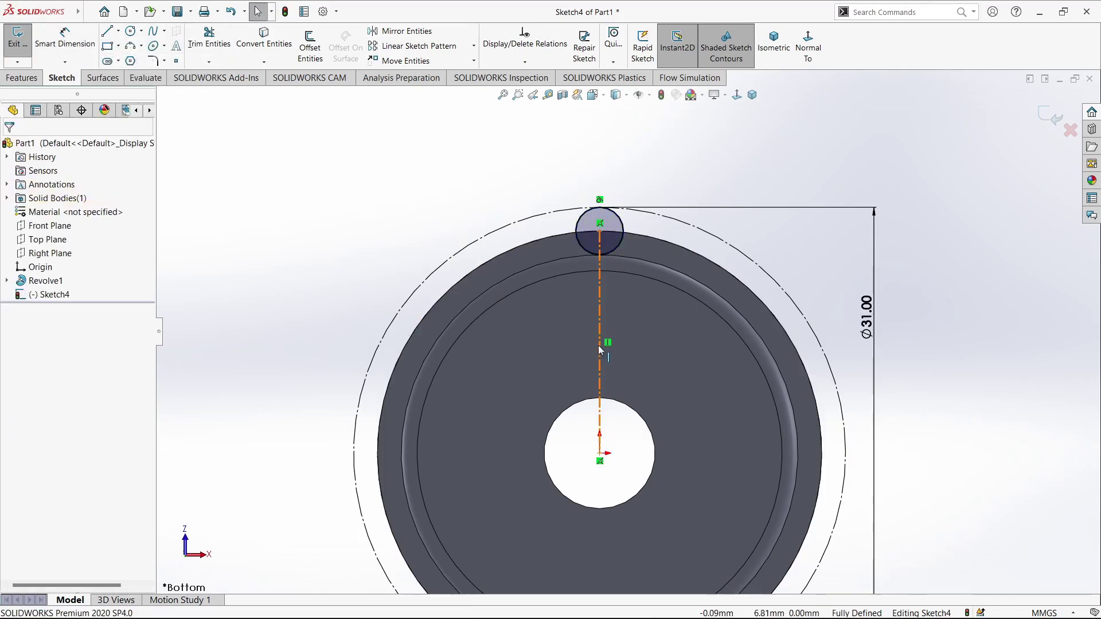
Convert the body's outer circular edge into the sketch and trim it with the small circle to leave a closed outward bump.
click(488, 261)
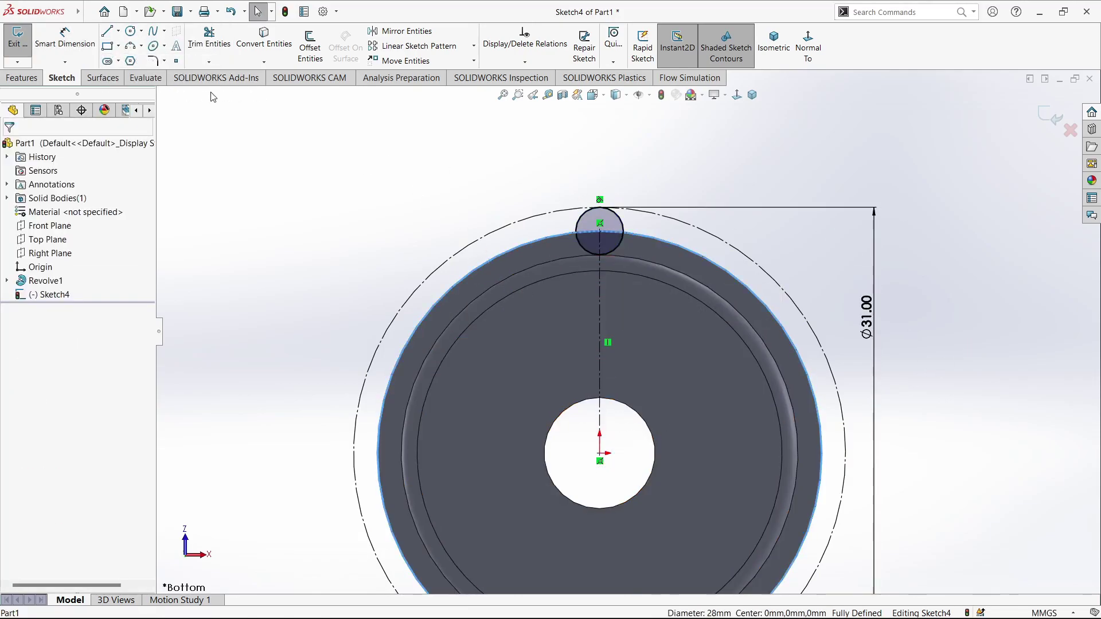
click(264, 39)
click(210, 40)
drag(540, 266, 606, 247)
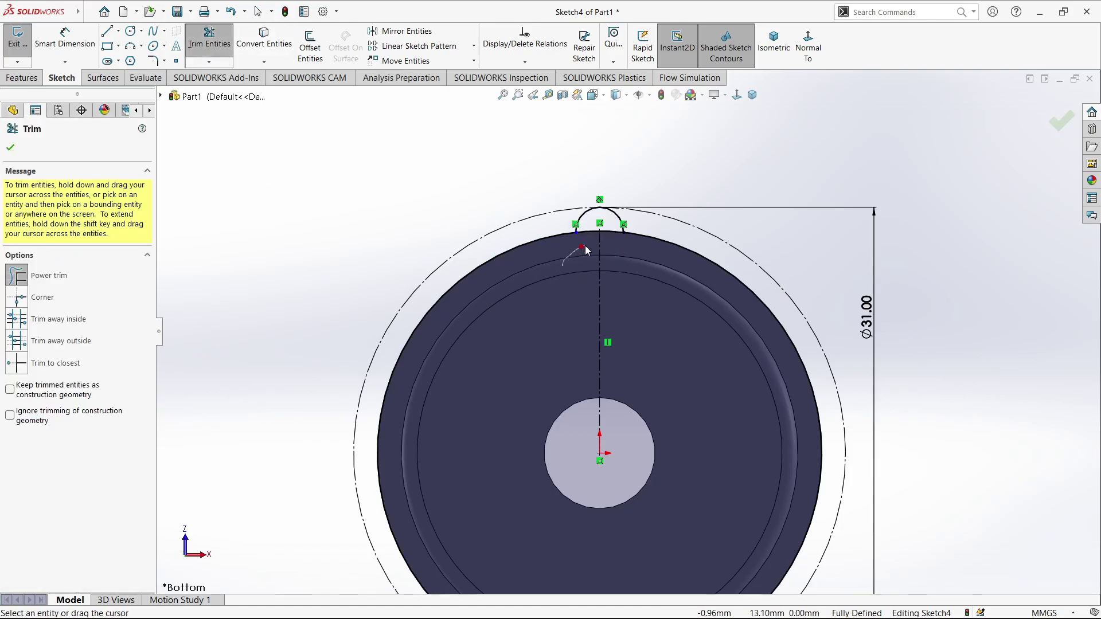
drag(529, 263, 539, 248)
key(Escape)
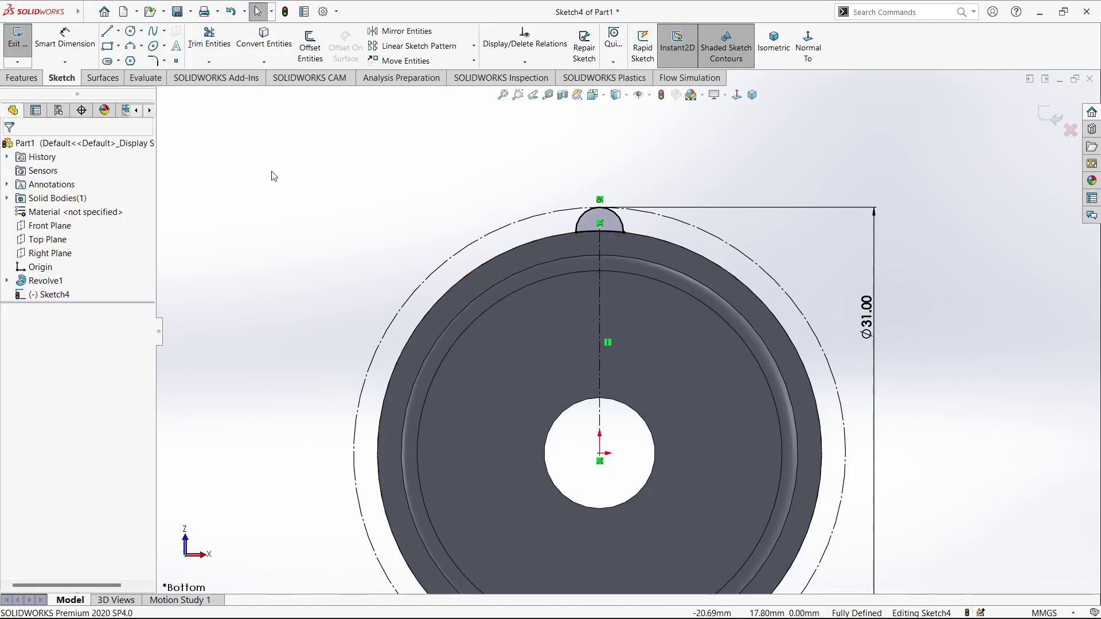
Extrude the bump sketch 7 mm in the reversed direction, up along the cap's outer wall, as a rib merged with the body.
click(22, 78)
click(23, 45)
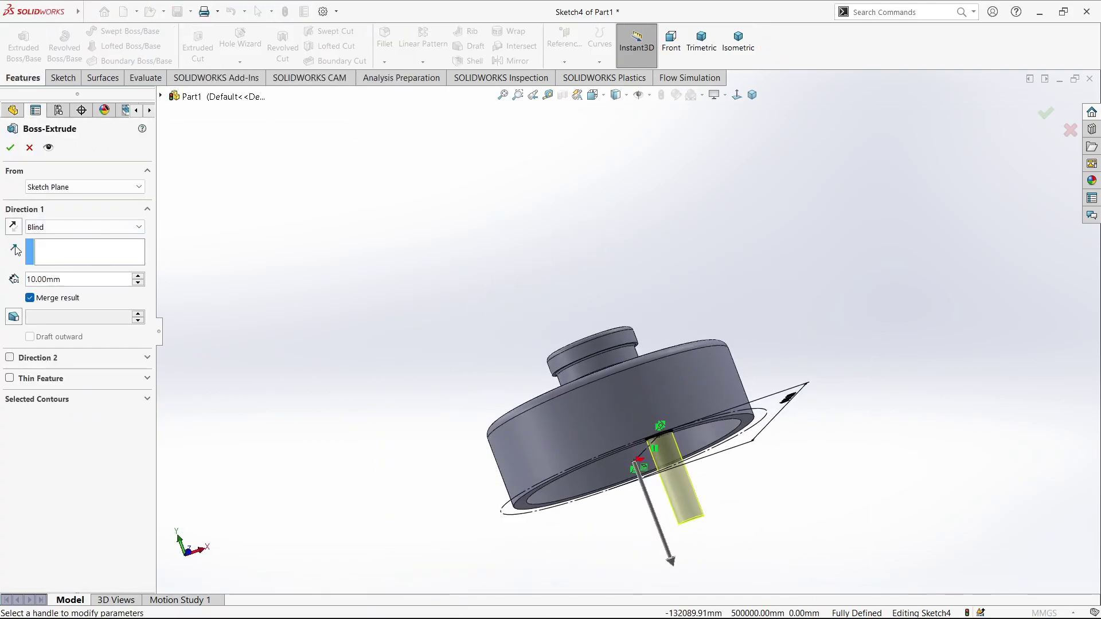
click(14, 226)
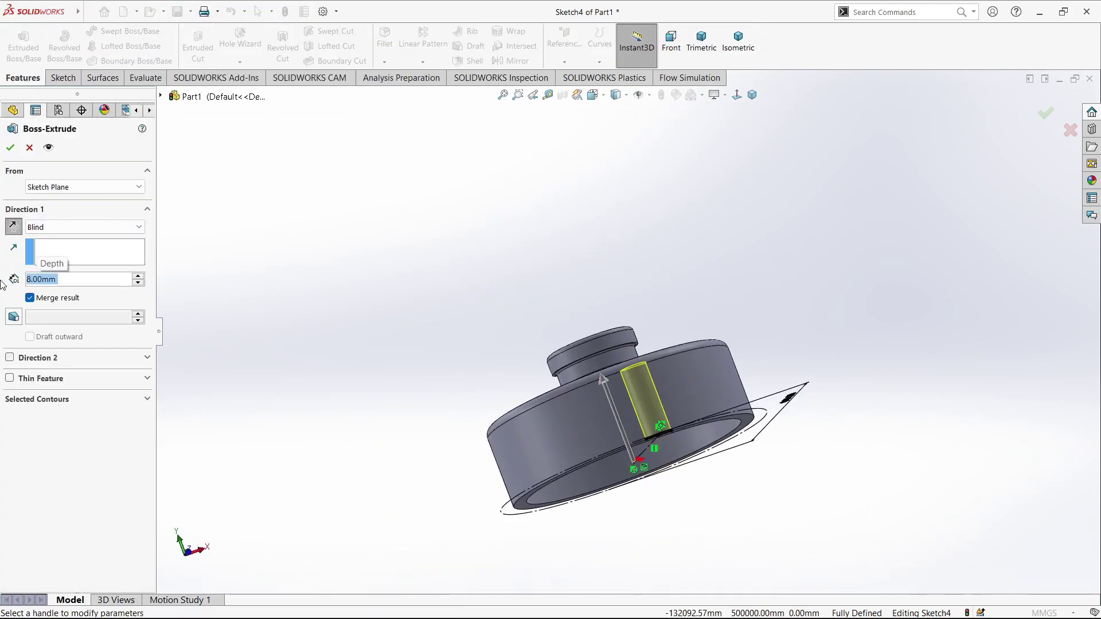
middle_drag(425, 248, 528, 344)
scroll(654, 458, down, 2)
middle_drag(717, 450, 651, 434)
click(16, 152)
click(325, 284)
Fillet the curved top edge of the rib with a 1 mm radius.
scroll(625, 329, up, 1)
scroll(624, 401, down, 3)
click(743, 378)
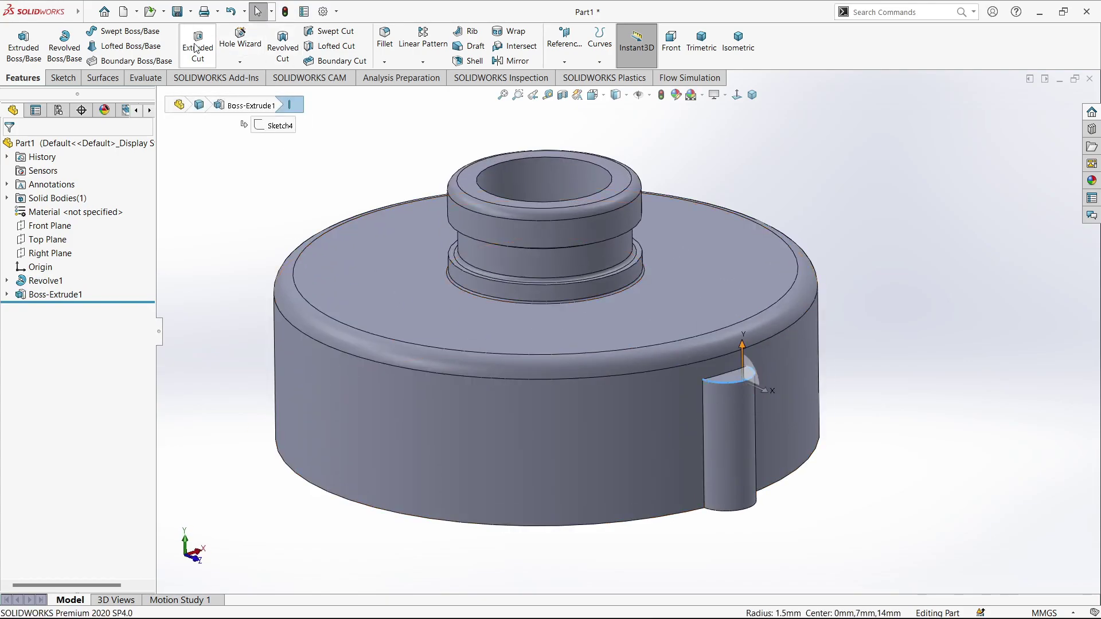
click(384, 38)
text(1.00mm)
click(63, 427)
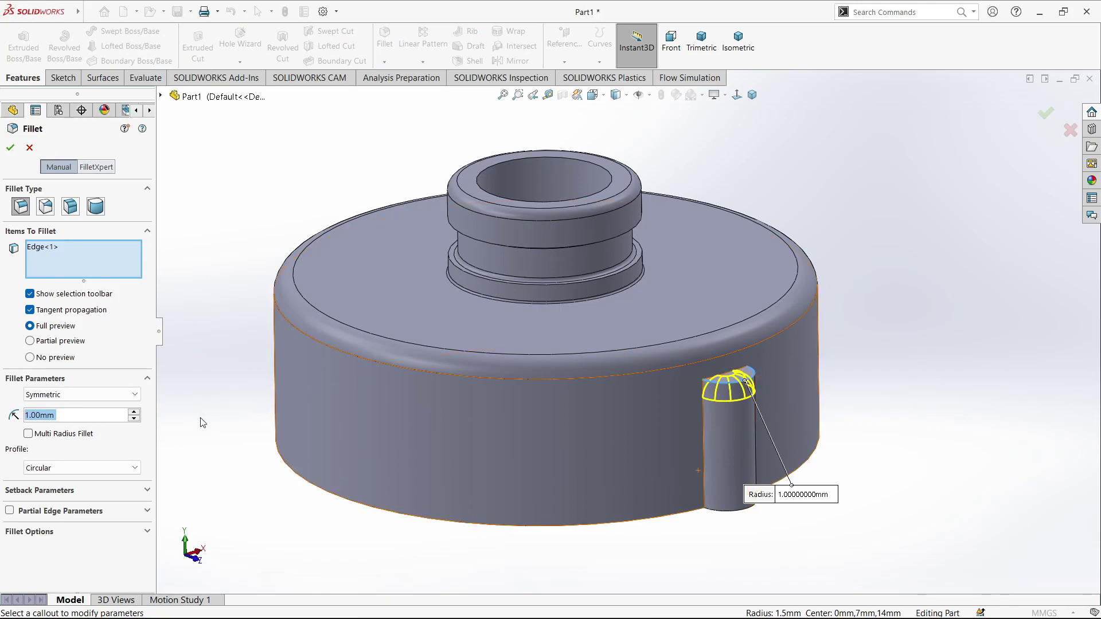
click(8, 149)
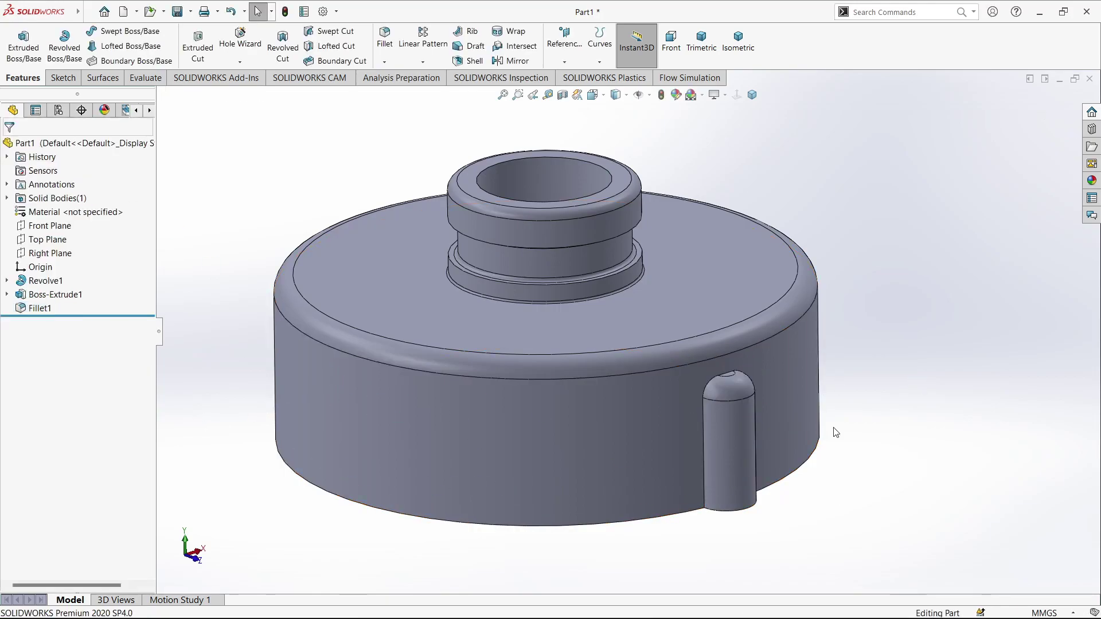
Fillet the edge where the rib meets the cap's outer wall with a 0.5 mm radius.
scroll(721, 411, down, 4)
scroll(711, 384, up, 4)
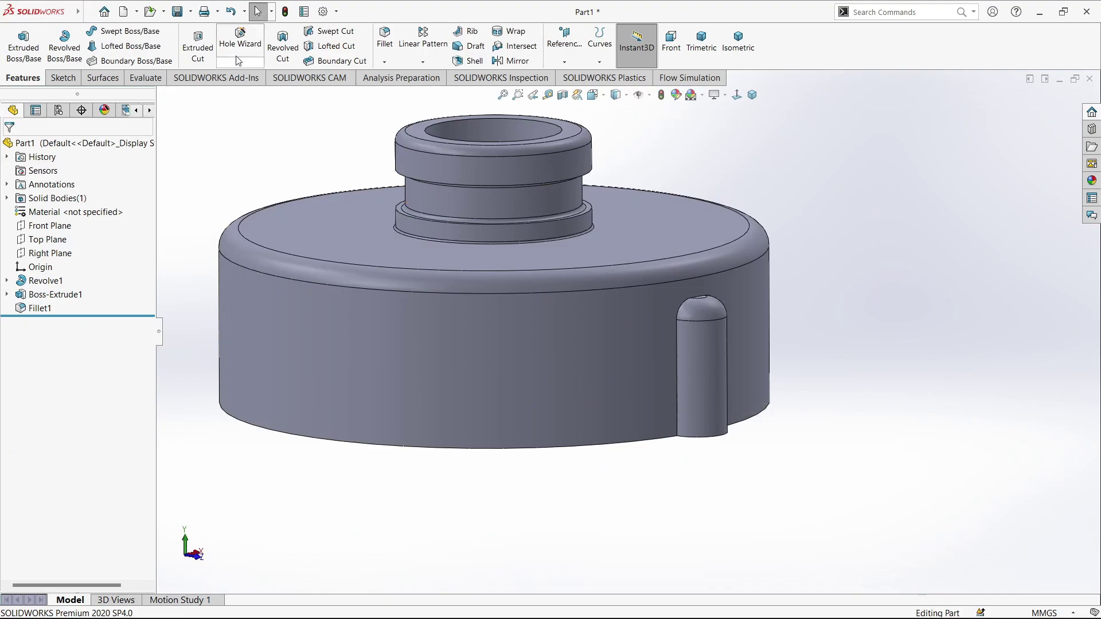
key(Return)
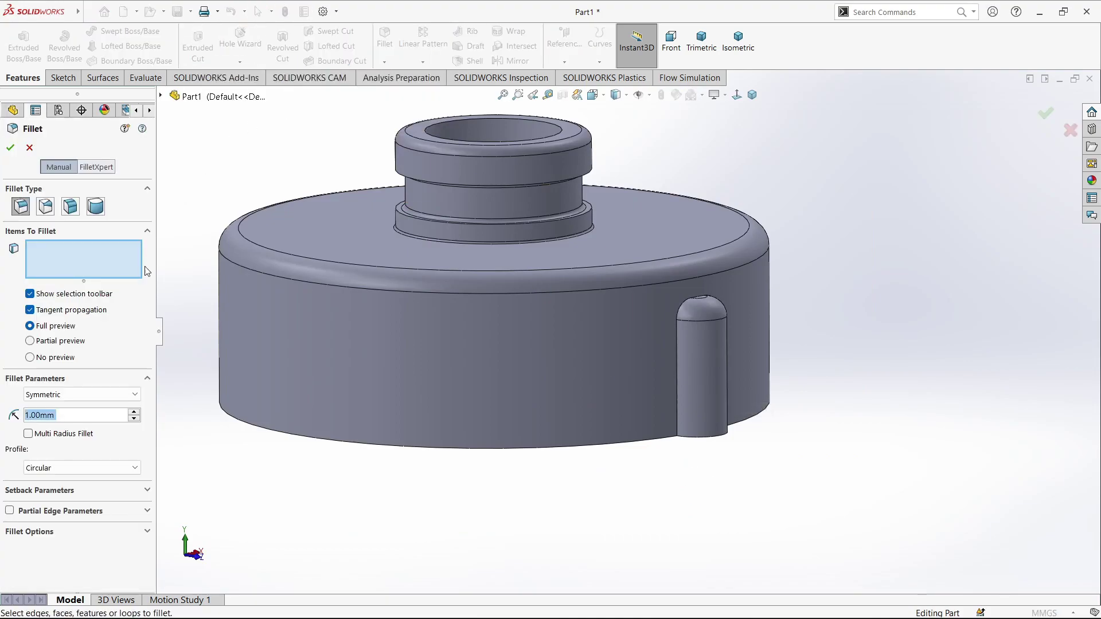
text(0.5)
click(677, 377)
middle_drag(676, 378, 748, 396)
key(Return)
middle_drag(905, 343, 727, 410)
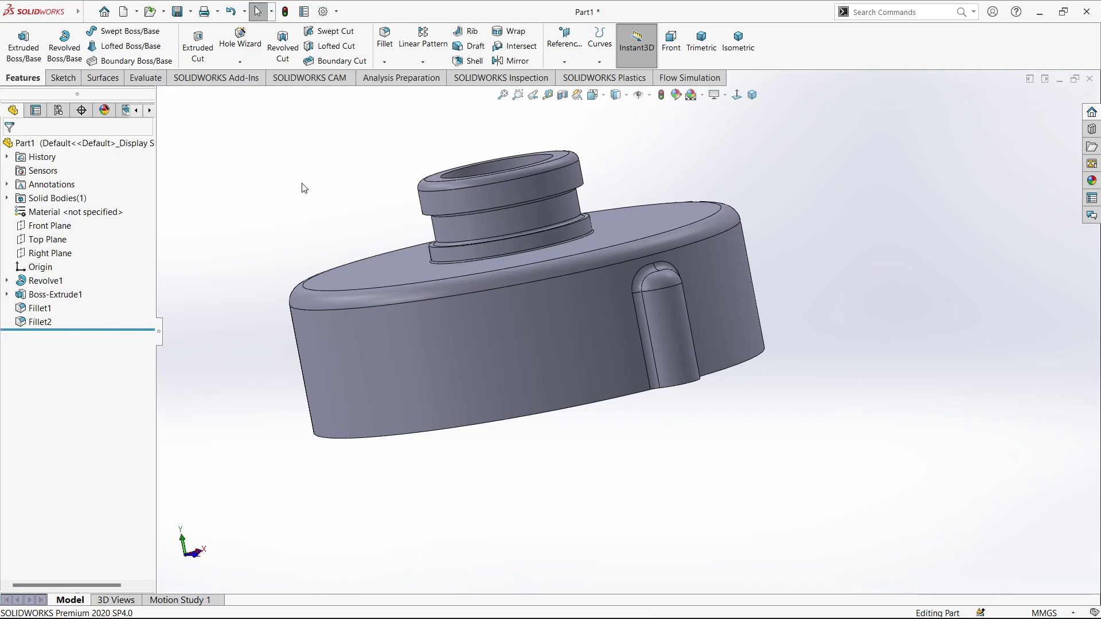
Set up a circular pattern of the rib extrusion around the cap's lower circular edge with 8 equally spaced instances over 360 degrees.
middle_drag(329, 274, 480, 239)
click(423, 61)
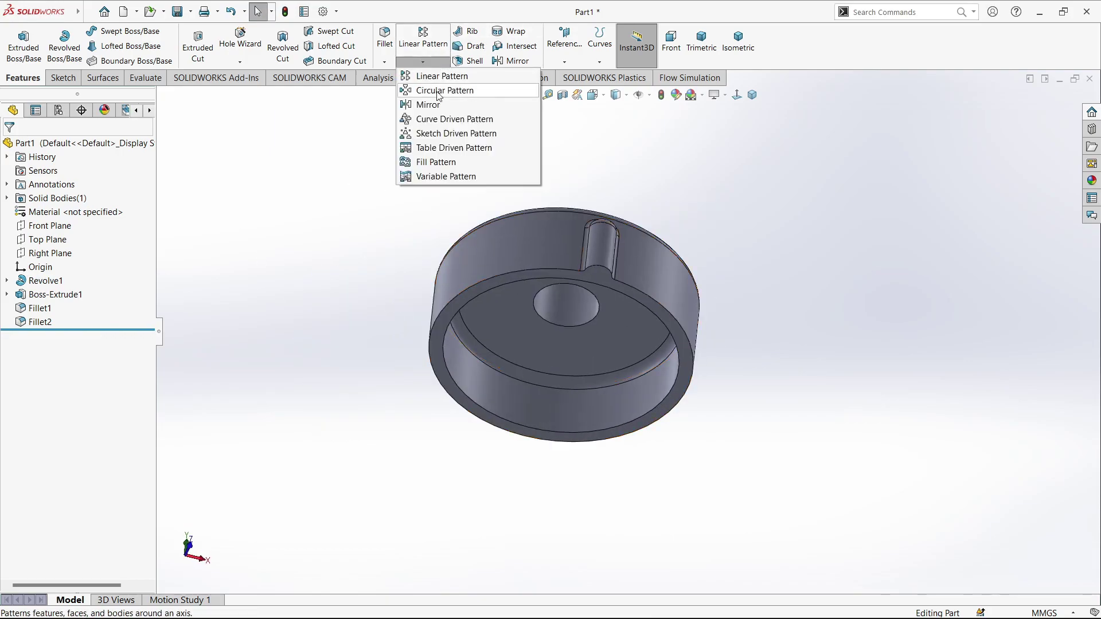
click(436, 89)
click(599, 253)
click(97, 189)
click(519, 271)
text(8)
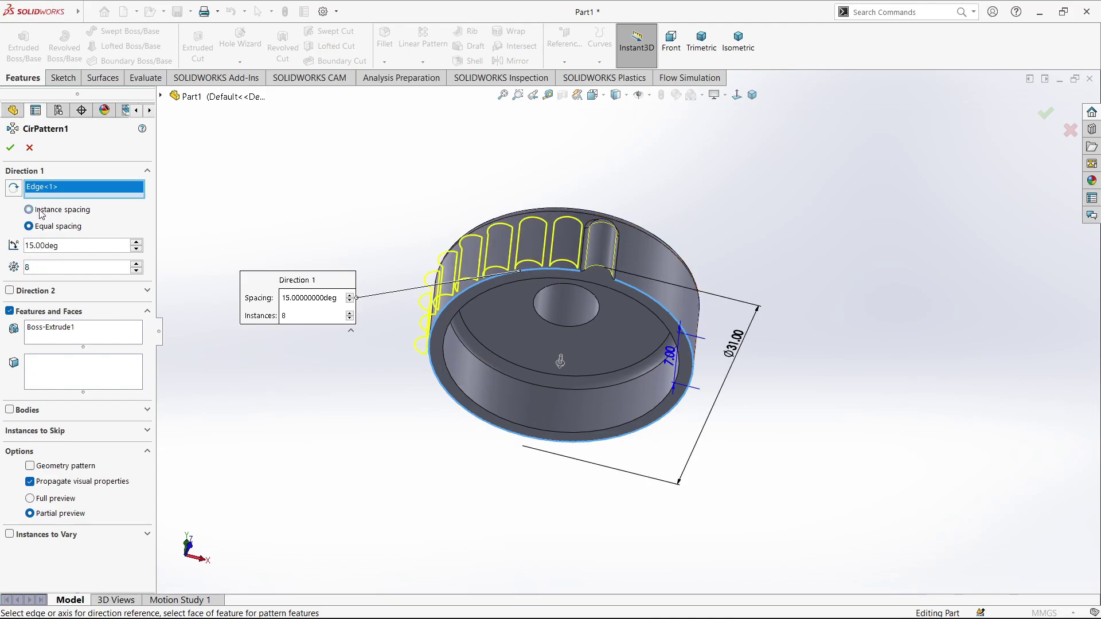
click(80, 243)
drag(80, 243, 5, 251)
text(360)
key(Return)
Include both rib fillets, Fillet1 and Fillet2, in the circular pattern and create it.
middle_drag(597, 382, 588, 351)
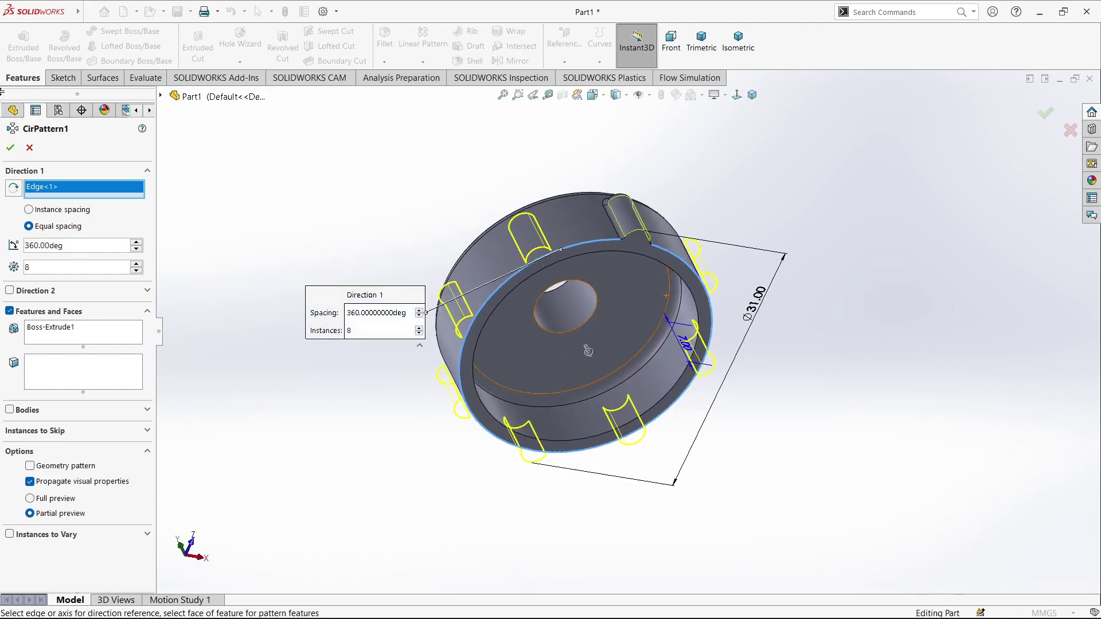
click(163, 97)
click(207, 264)
click(206, 276)
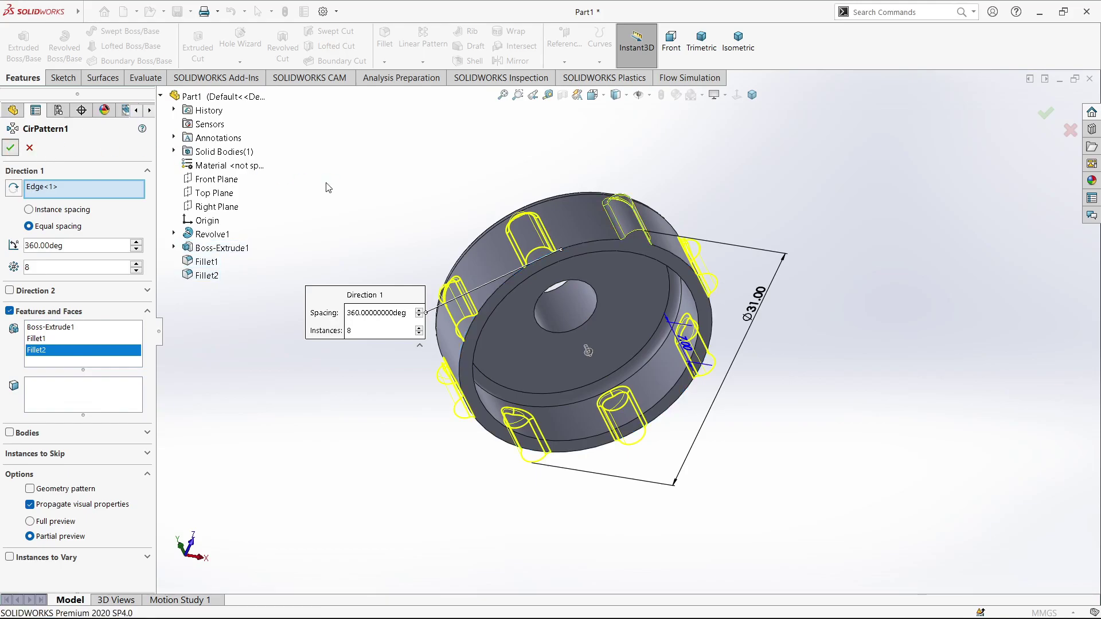
scroll(505, 308, up, 2)
middle_drag(505, 308, 646, 396)
scroll(625, 339, down, 3)
scroll(622, 335, up, 2)
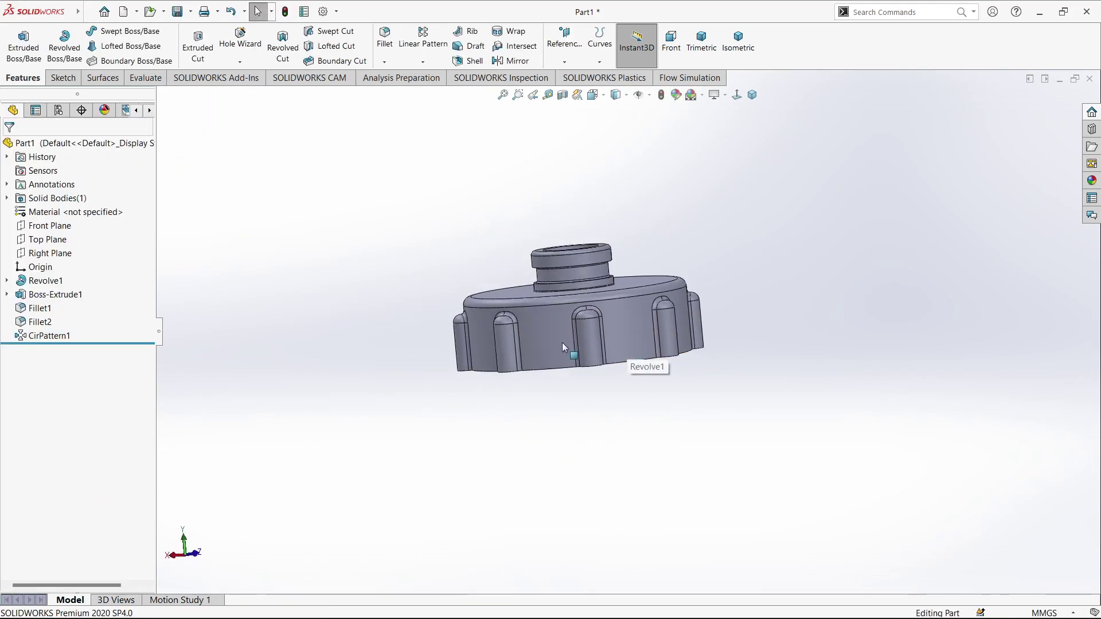
Start a sketch on the Front Plane and draw a vertical centerline from the origin to the top of the neck.
click(50, 226)
click(71, 214)
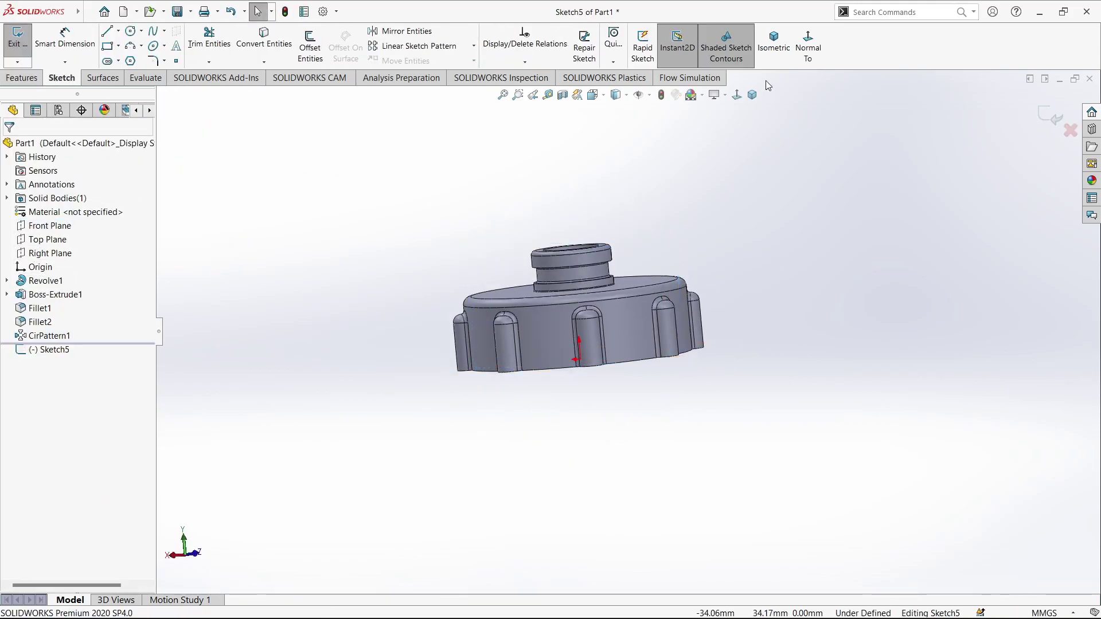
click(119, 31)
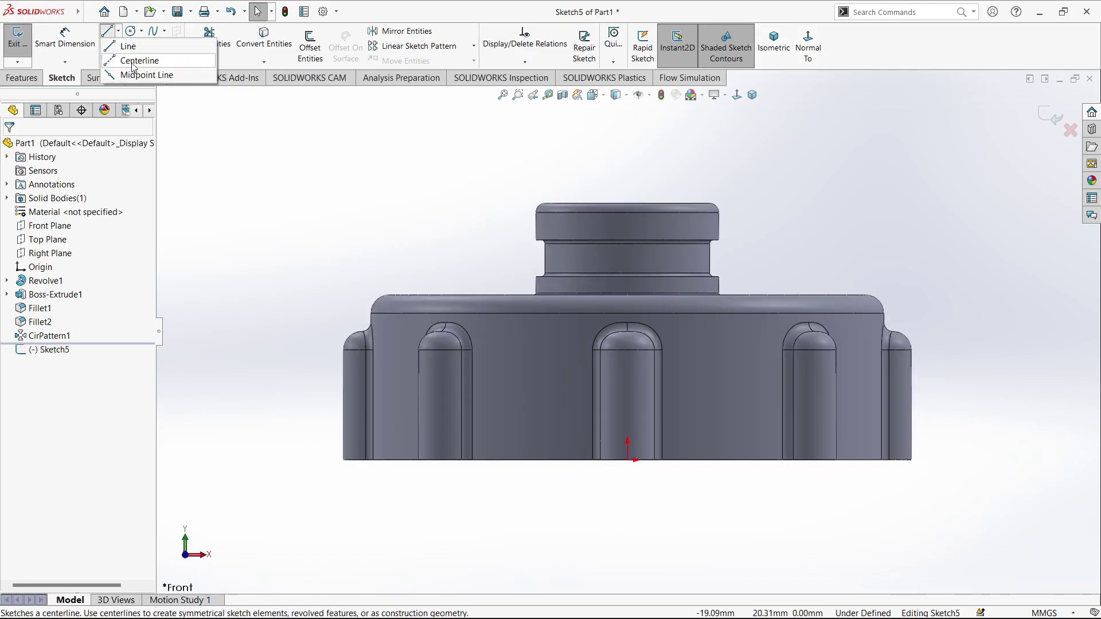
click(137, 58)
click(628, 459)
double_click(628, 203)
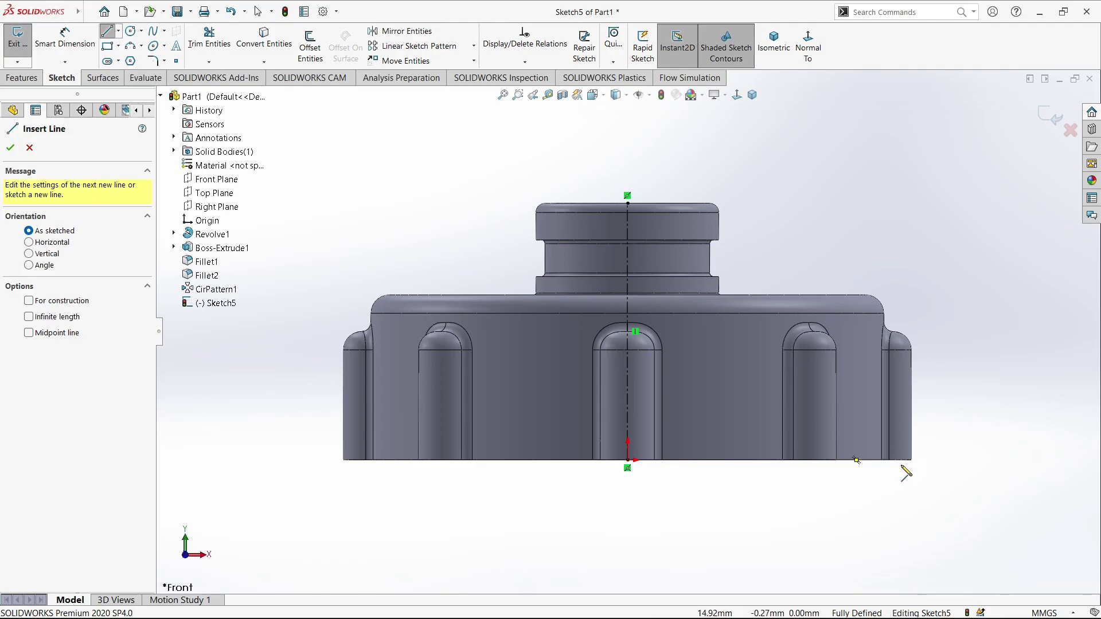
Sketch a closed triangle over the cap's lower outer corner, with its base along the bottom edge and extending past the rib.
click(869, 460)
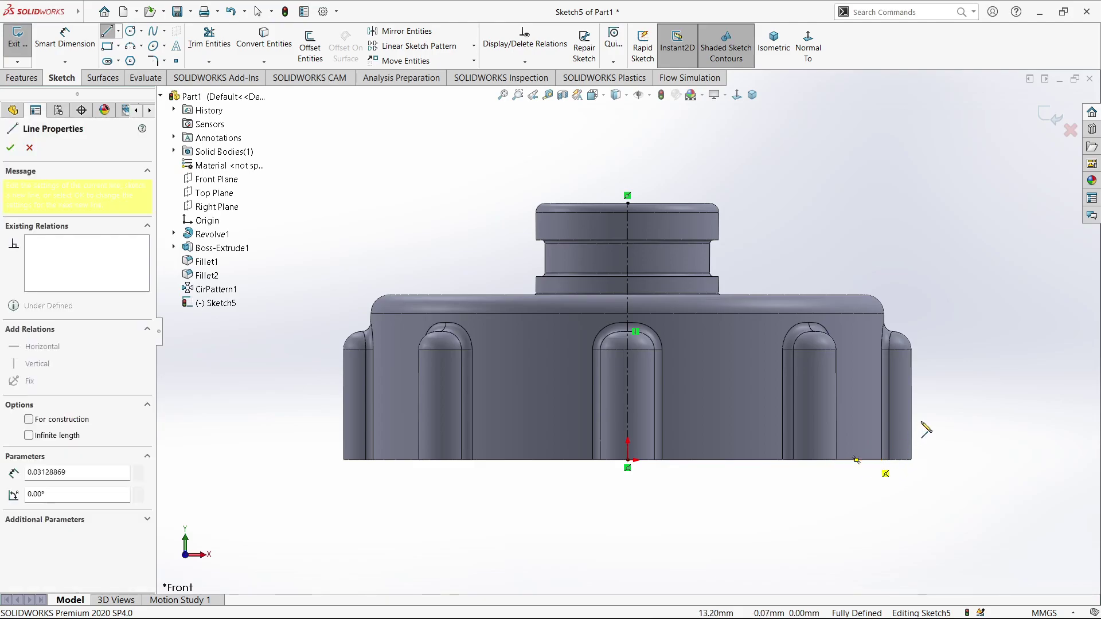
click(916, 396)
key(Escape)
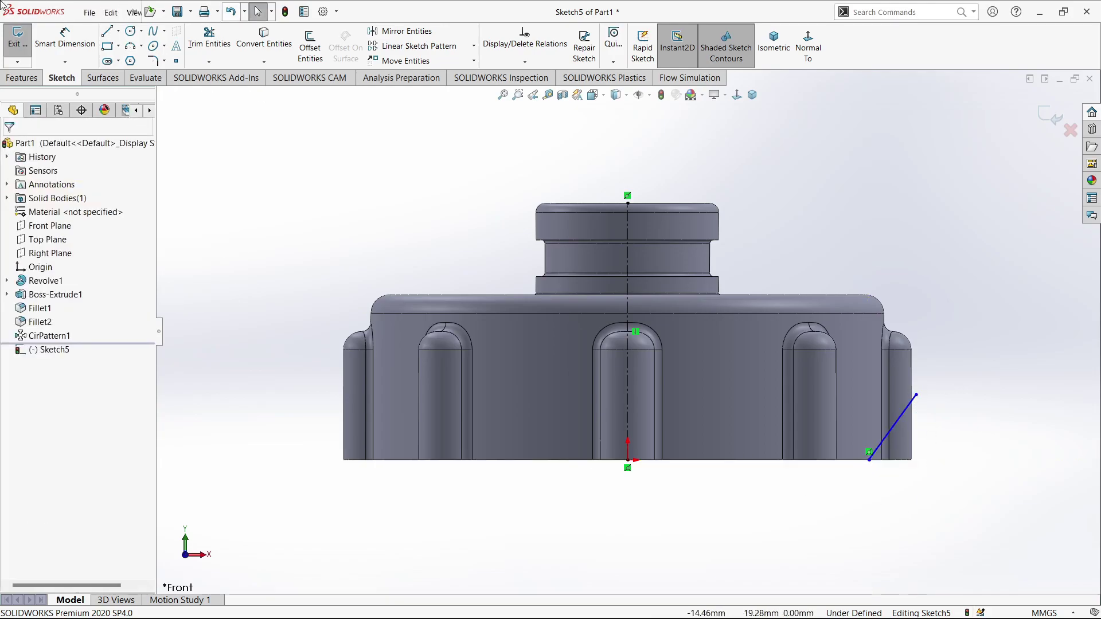
click(107, 34)
click(869, 459)
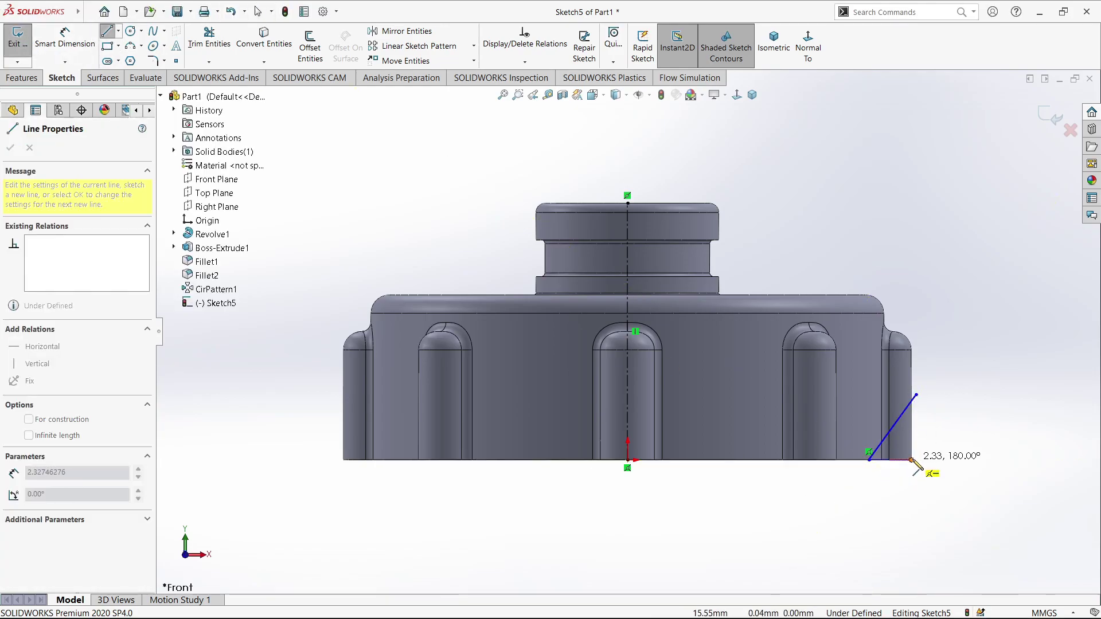
click(925, 460)
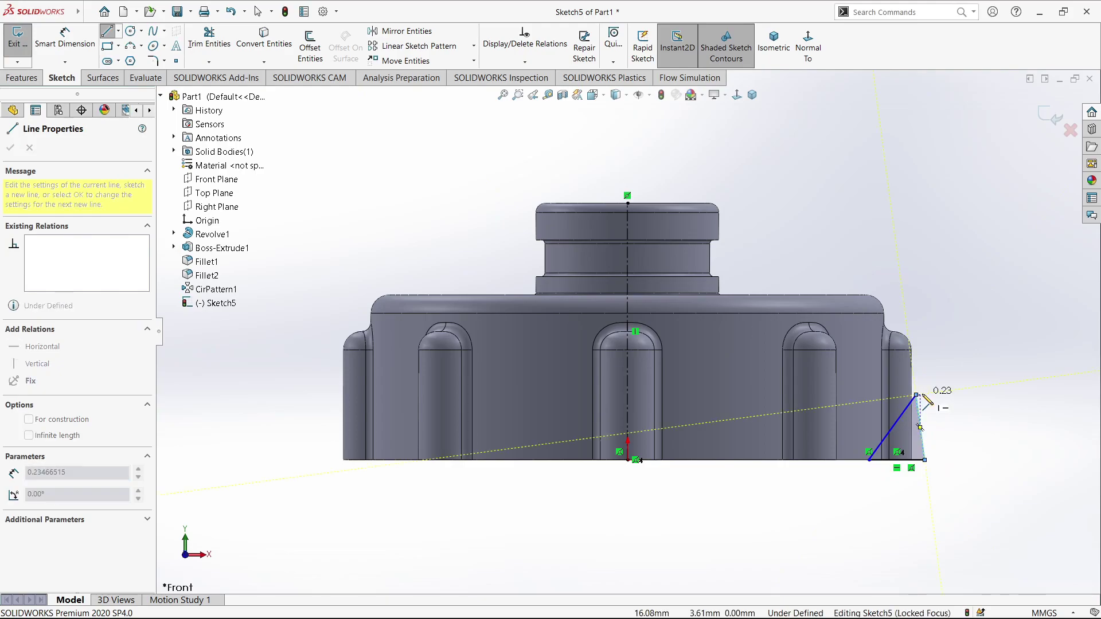
key(Escape)
Make the triangle's outer side vertical, at a height of about 3.5 mm.
drag(916, 395, 925, 395)
click(925, 409)
click(967, 358)
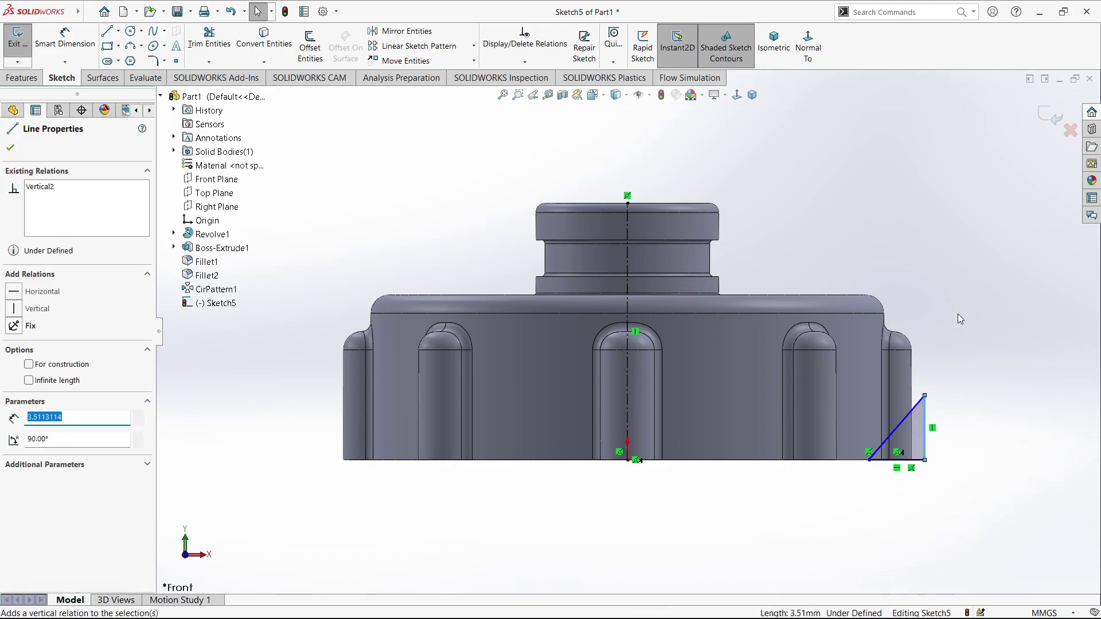
click(960, 321)
Dimension the angle between the triangle's base and its sloped side as 45 degrees.
scroll(899, 528, up, 1)
scroll(924, 498, down, 4)
right_drag(855, 373, 847, 314)
click(754, 374)
click(738, 347)
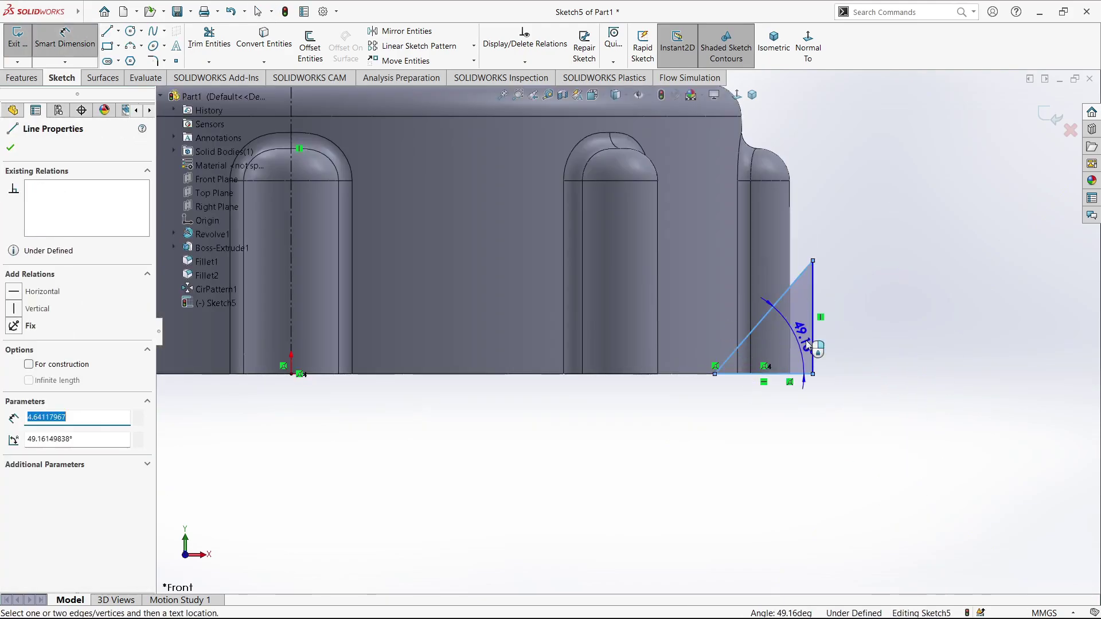
click(796, 347)
text(45)
key(Return)
key(Escape)
scroll(645, 420, up, 1)
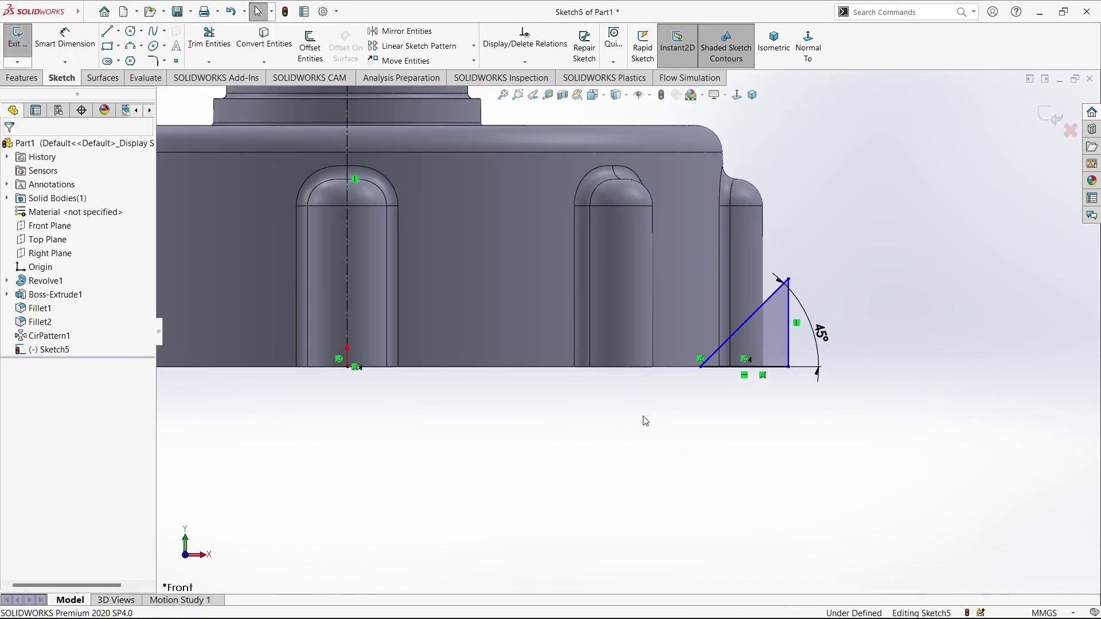
Dimension the horizontal distance from the vertical centerline to the triangle's inner corner as 13 mm.
middle_drag(645, 420, 692, 439)
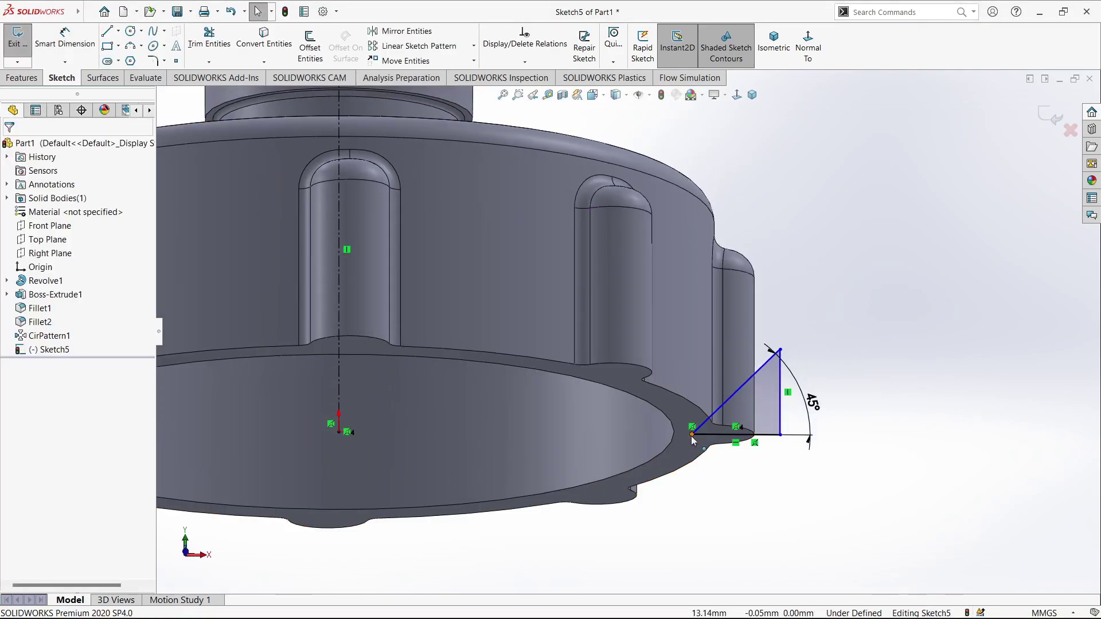
scroll(690, 438, up, 4)
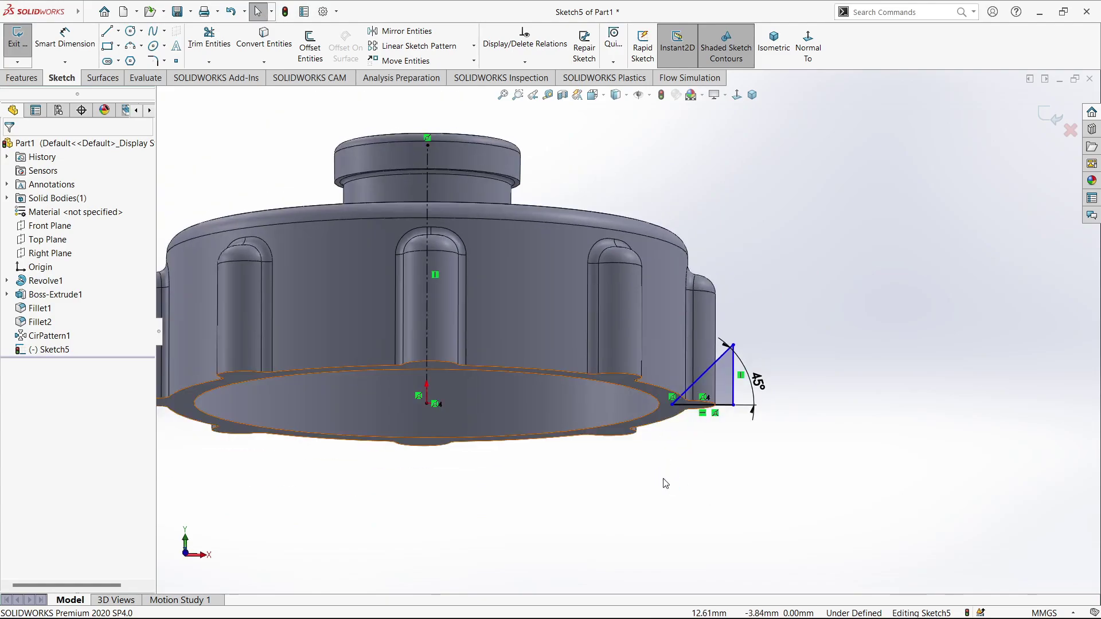
click(808, 46)
scroll(794, 477, down, 2)
key(d)
click(466, 375)
click(789, 414)
click(692, 490)
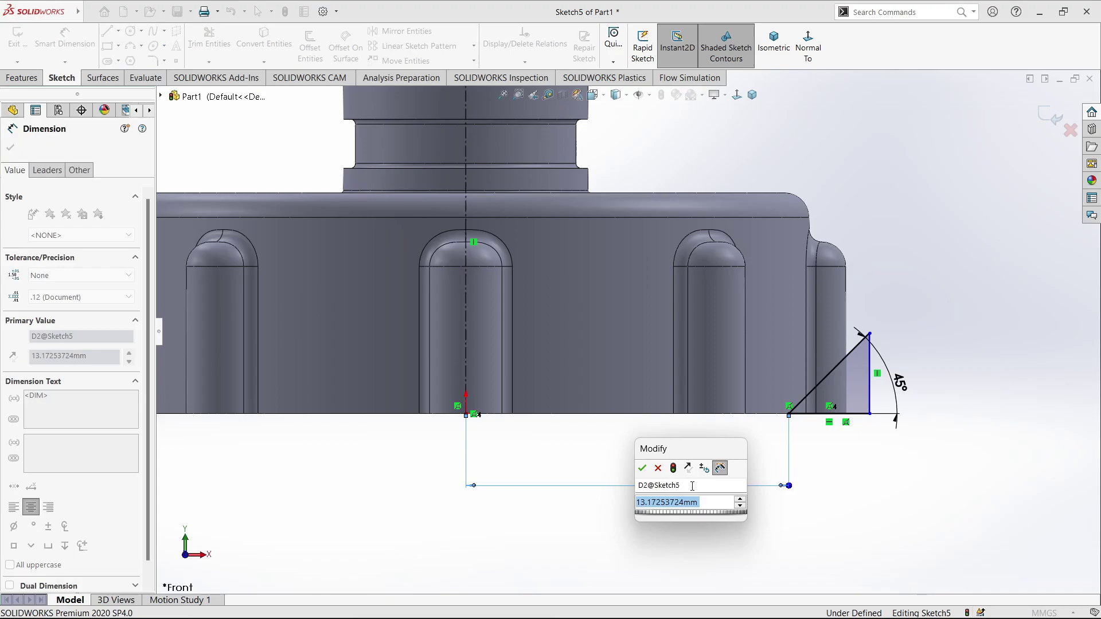
text(13)
key(Return)
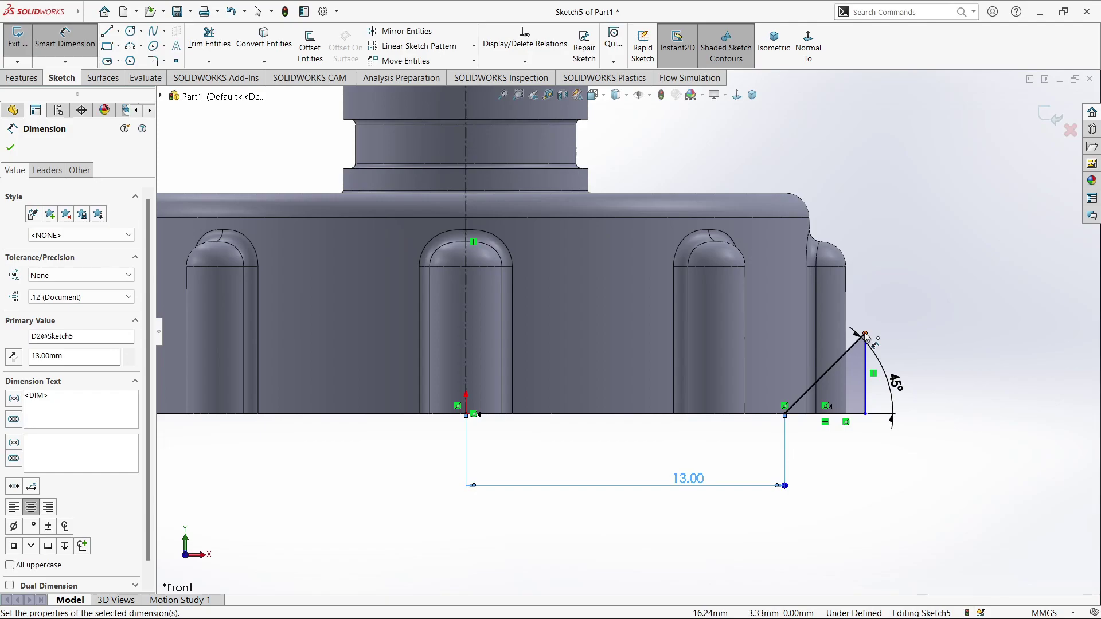
Dimension the length of the triangle's base as 3 mm.
click(835, 414)
click(855, 472)
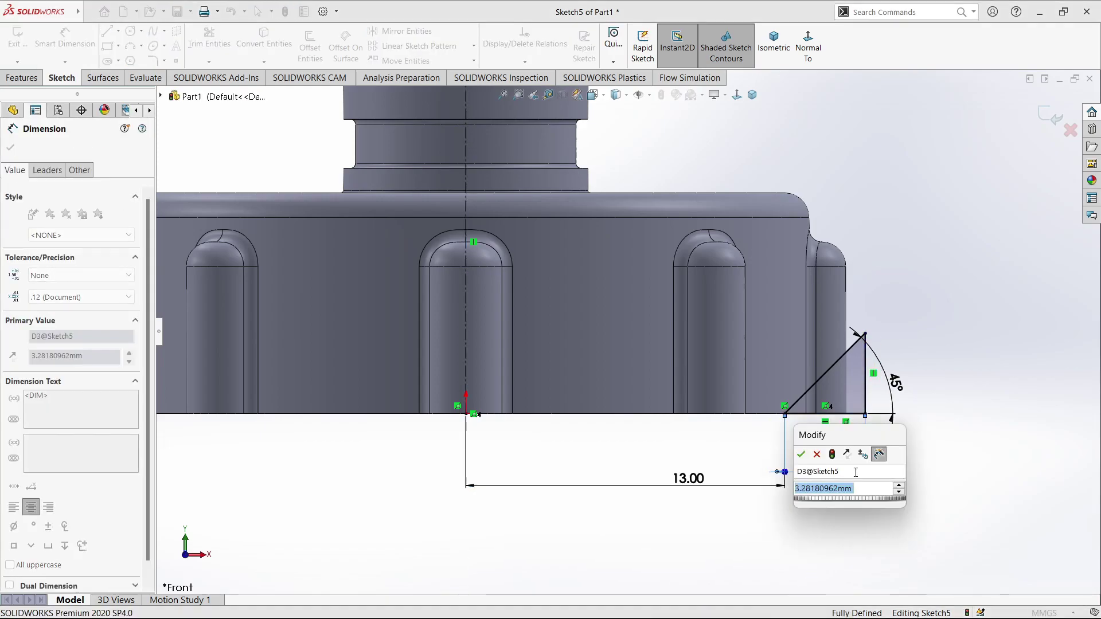
text(3)
key(Return)
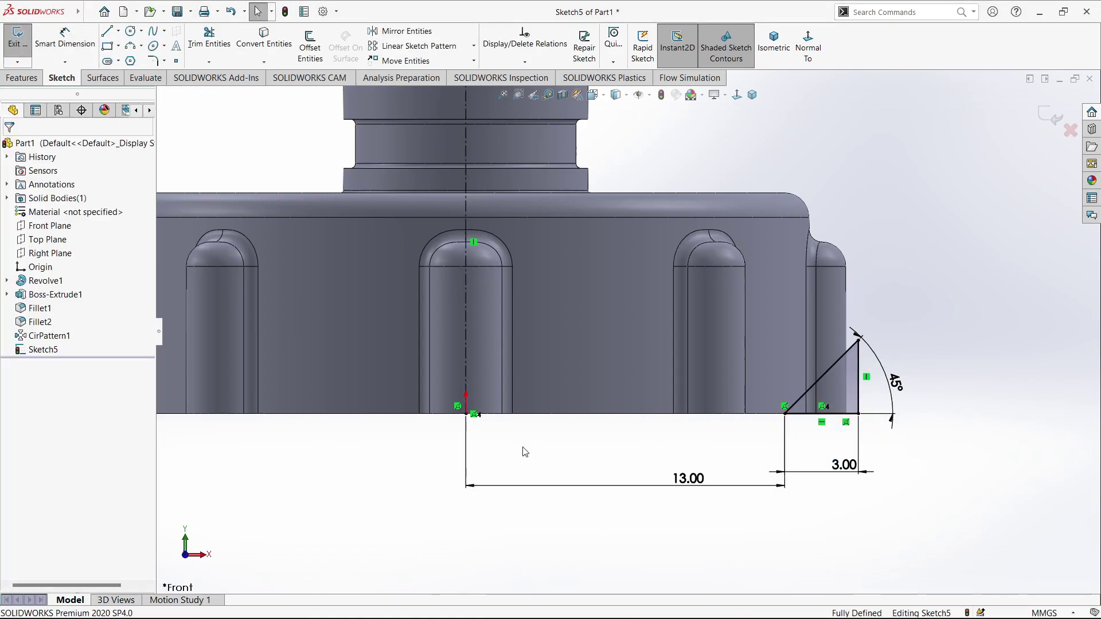
Revolve-cut the triangle 360 degrees about the centerline to chamfer the lower outer edge of the cap and ribs.
click(22, 78)
click(283, 49)
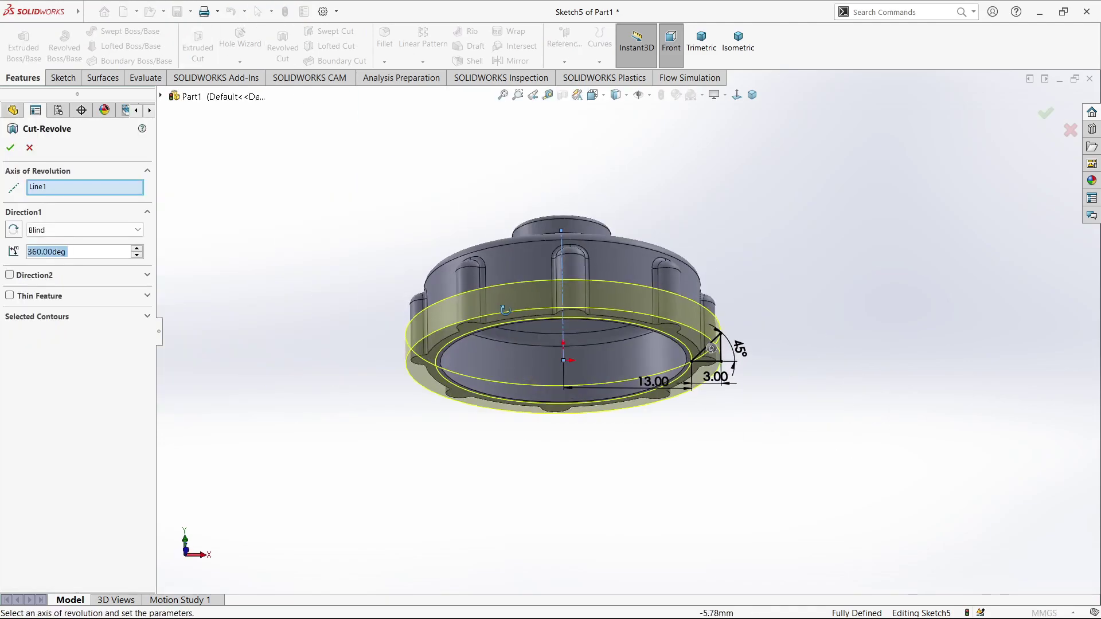
click(10, 147)
middle_drag(451, 321, 423, 322)
Set up a cut thread on the cap's inner circular edge at the open end with a blind depth of 7 mm.
click(240, 62)
click(232, 102)
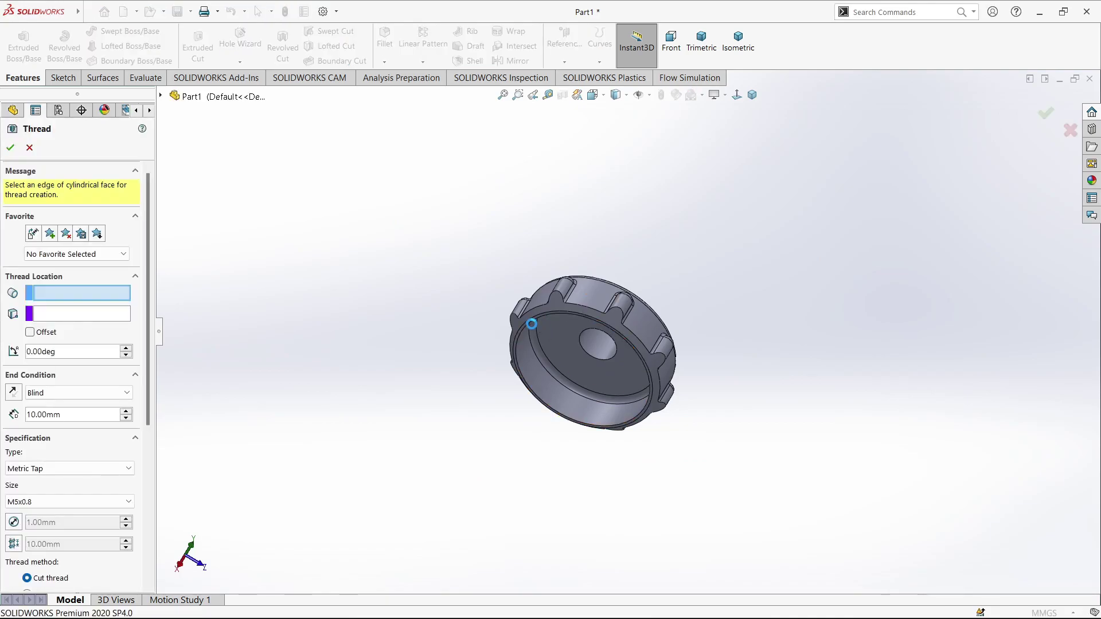
click(520, 340)
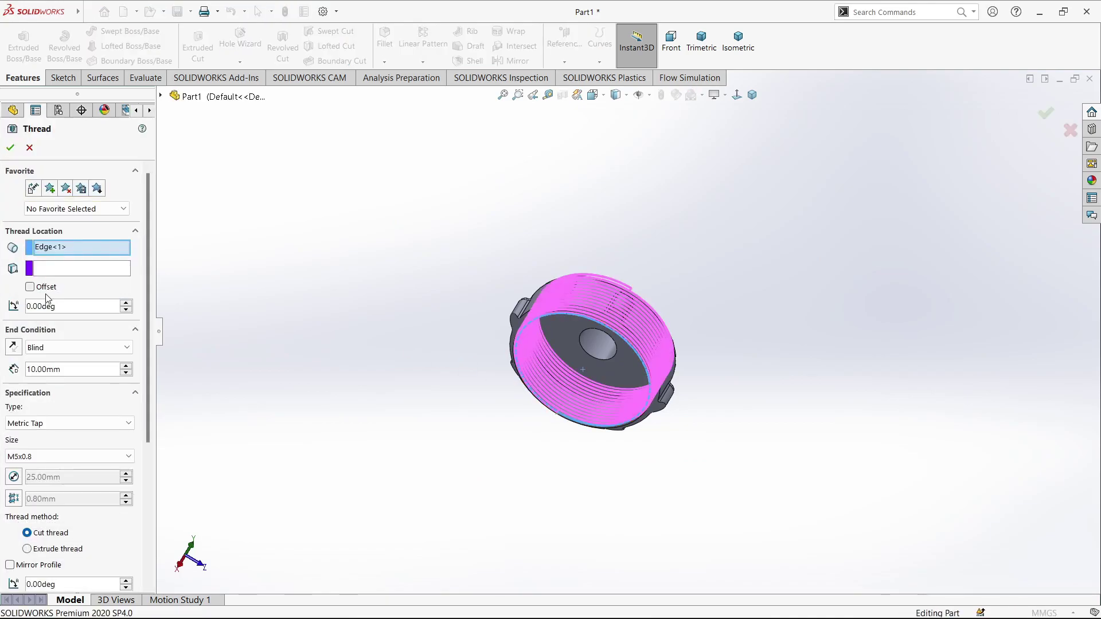
middle_drag(594, 403, 557, 472)
text(7)
key(Return)
scroll(519, 385, down, 2)
middle_drag(488, 383, 499, 357)
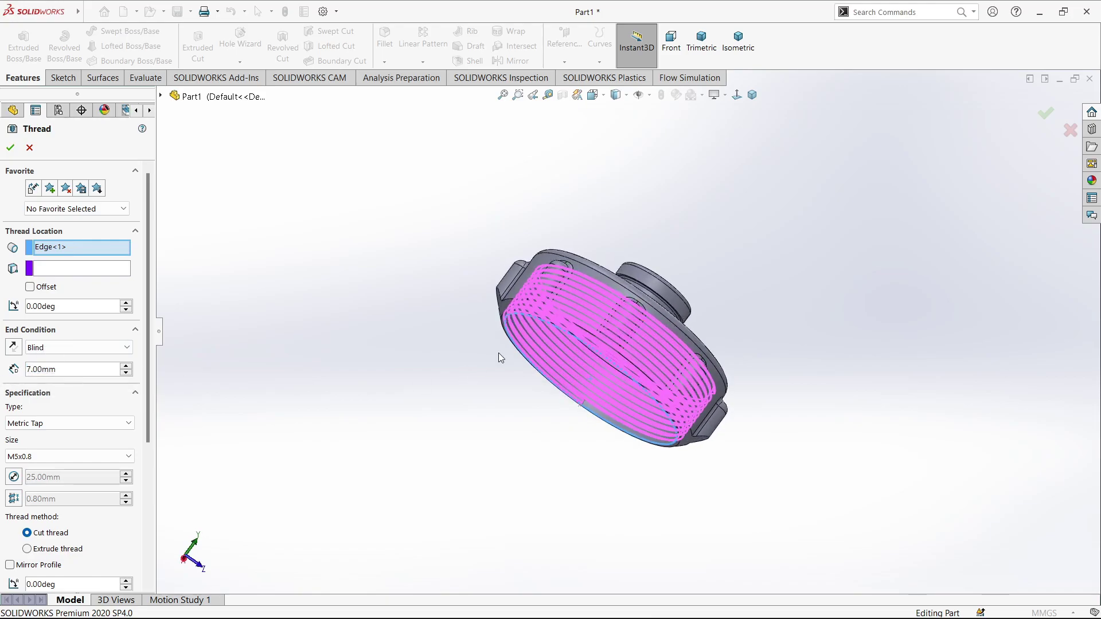
Offset the thread start by 1 mm in the reversed direction, beyond the open edge, and create the thread.
click(30, 287)
click(12, 305)
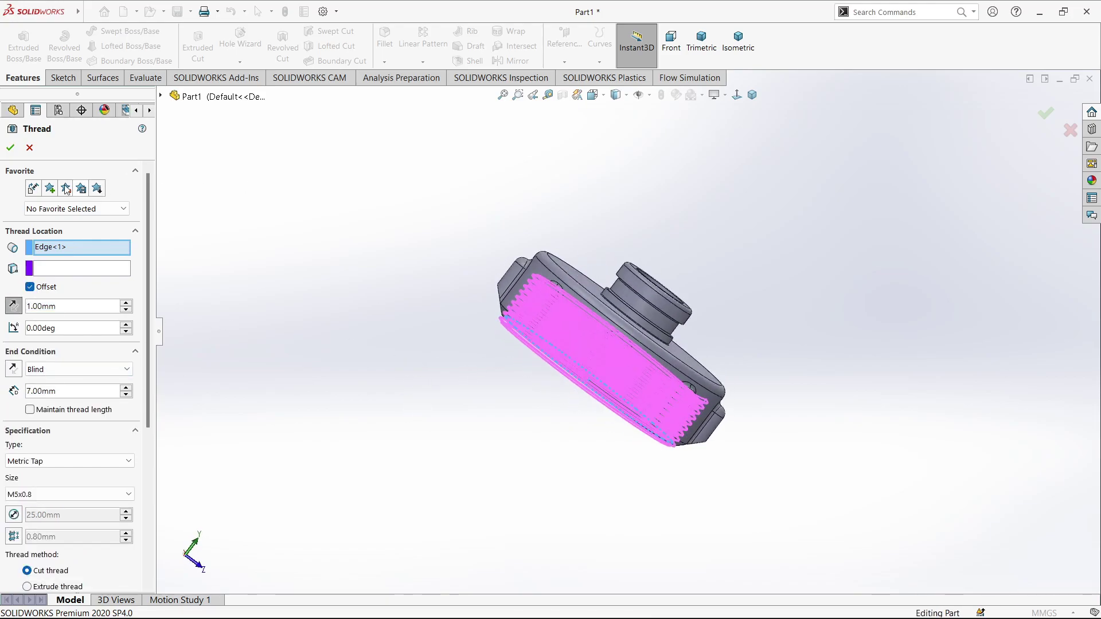
middle_drag(360, 319, 818, 525)
click(739, 46)
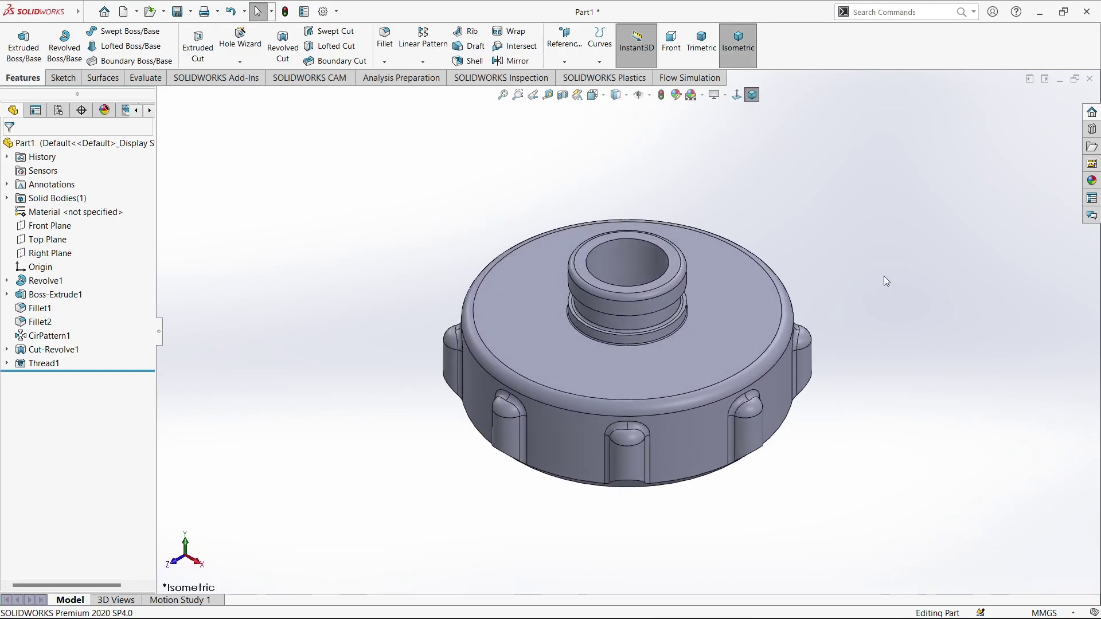